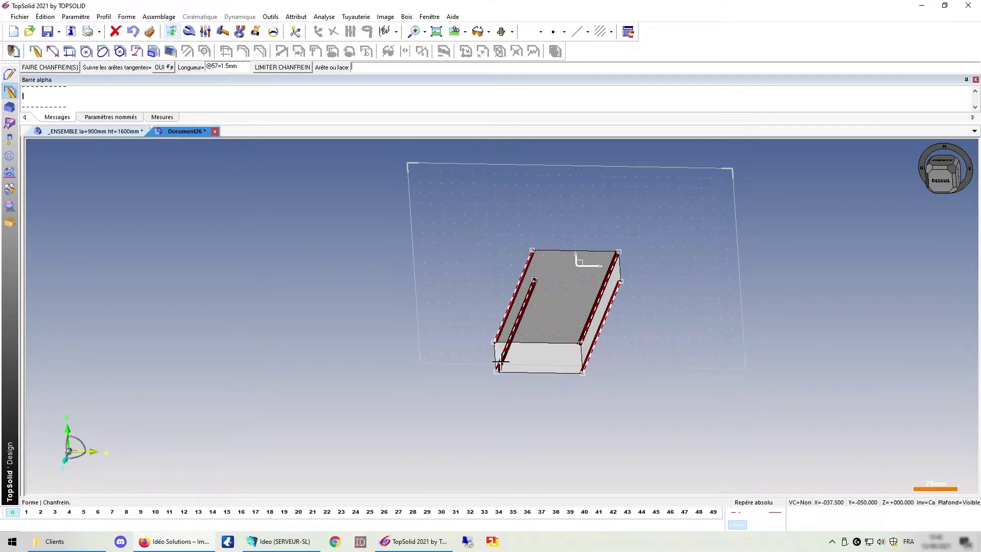
Apply the 1.5 mm chamfer to the block's four long edges and define the block as a part with the designation Tasseau.
left_click(459, 317)
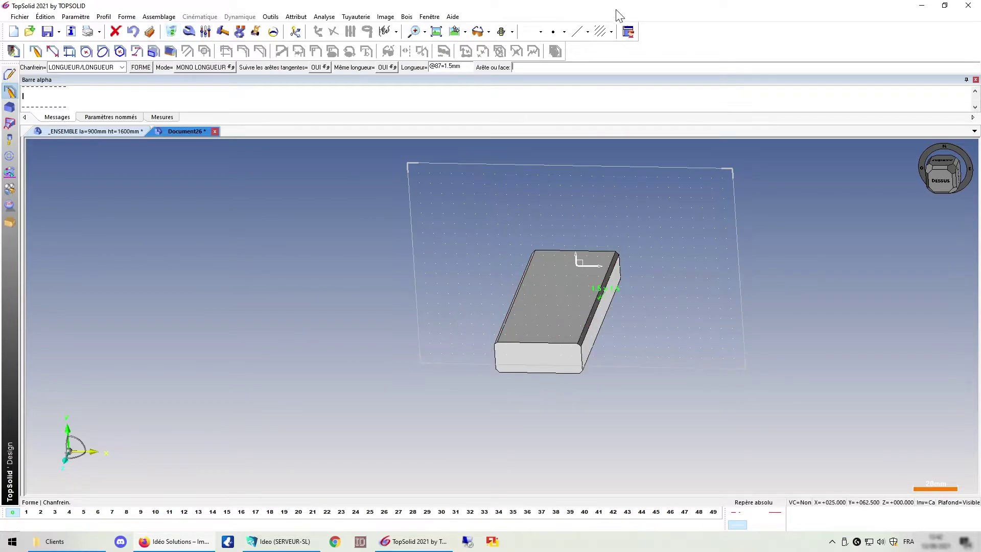
left_click(407, 17)
mouse_move(423, 38)
left_click(592, 41)
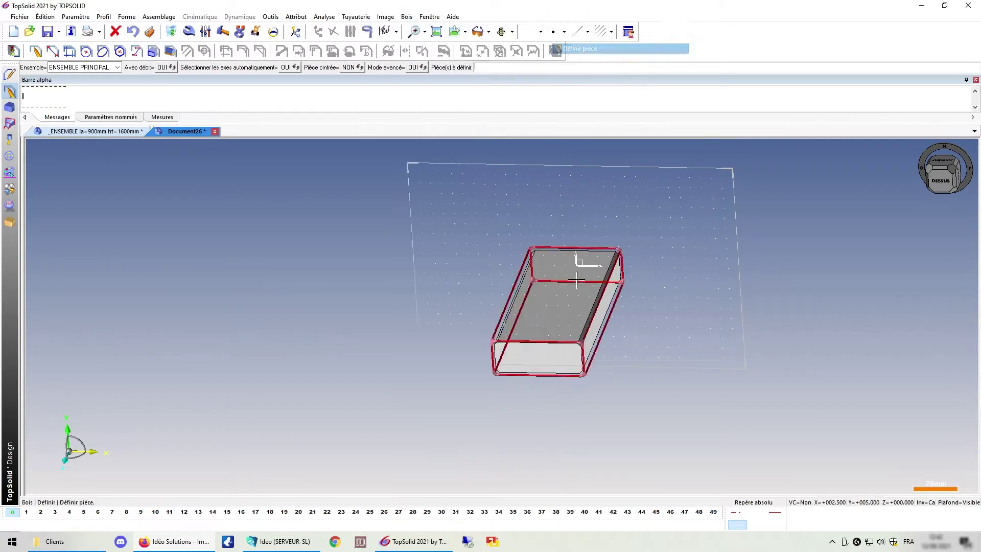
left_click(549, 321)
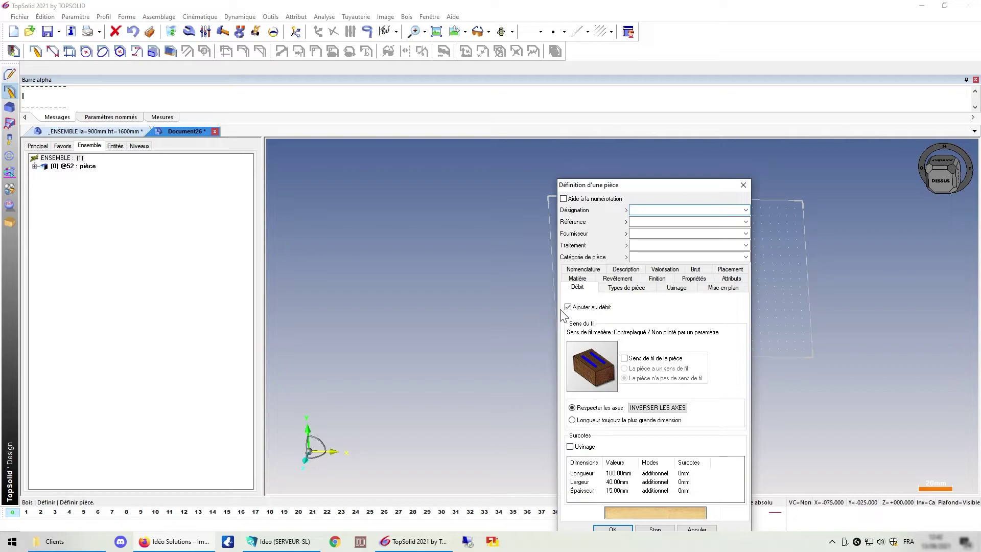
type("Tasseau")
left_click_drag(675, 185, 467, 68)
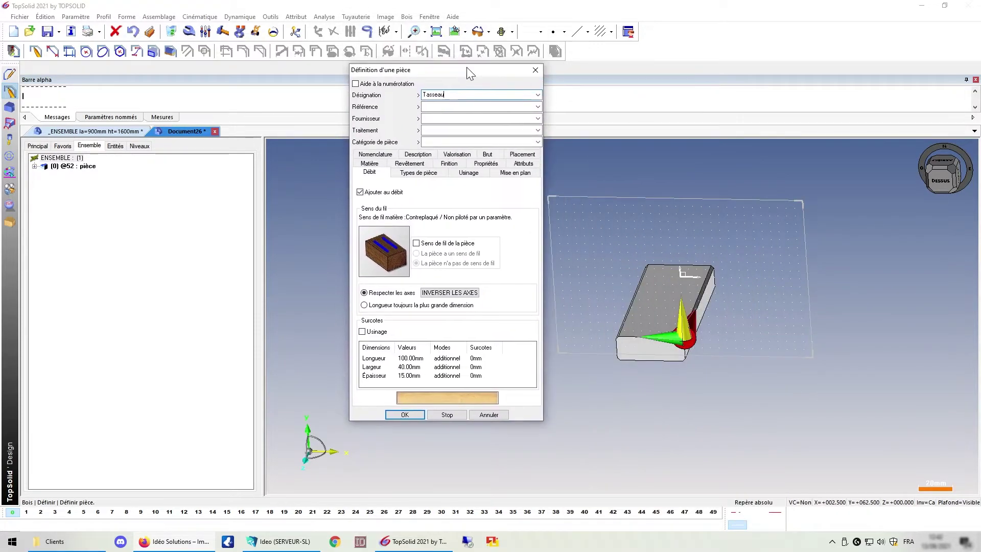
Assign the material chêne from the bois category to the Tasseau part and validate its definition.
left_click(370, 164)
left_click(391, 237)
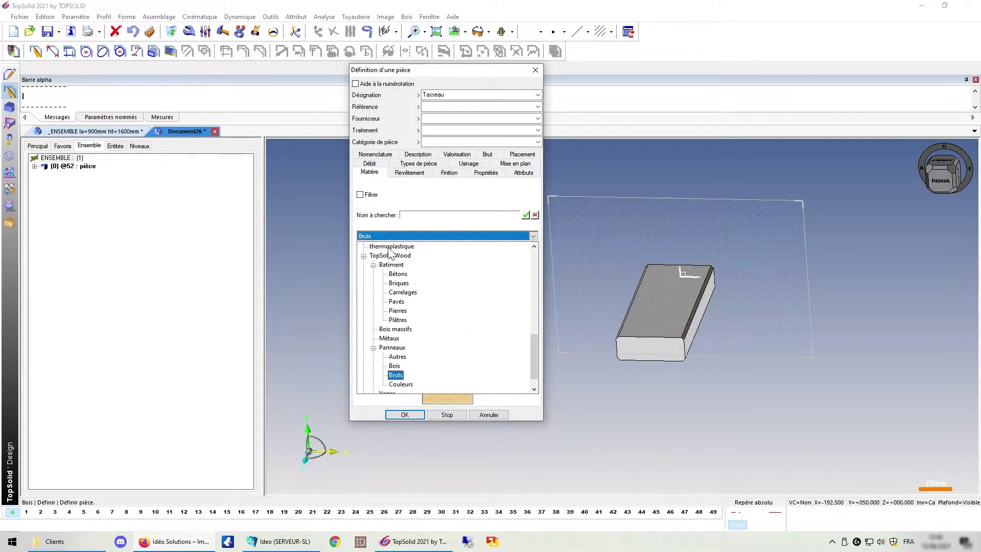
scroll(388, 286, "up", 5)
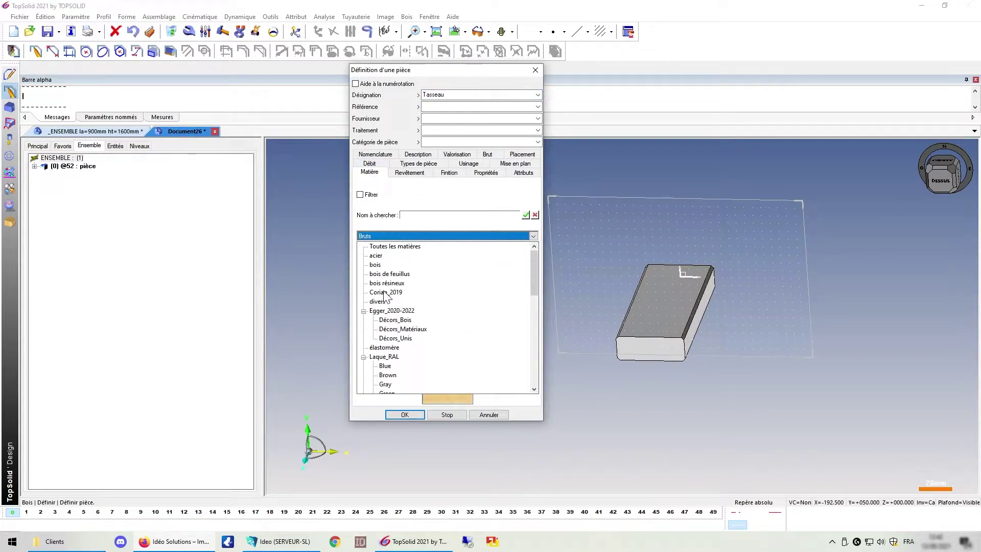
left_click(376, 264)
left_click(375, 296)
key("Down")
key("Down")
key("Down")
key("Down")
key("Down")
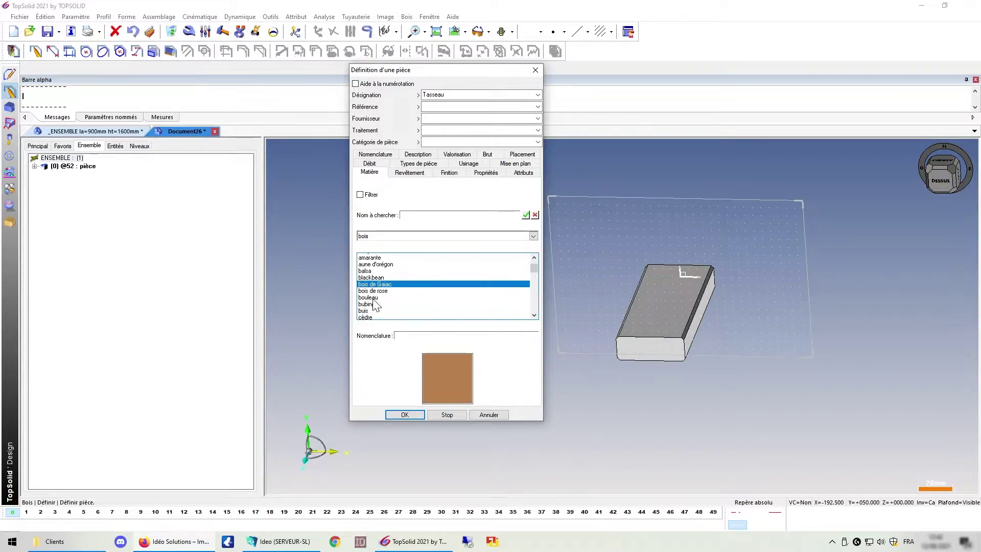
scroll(376, 306, "down", 3)
left_click(376, 310)
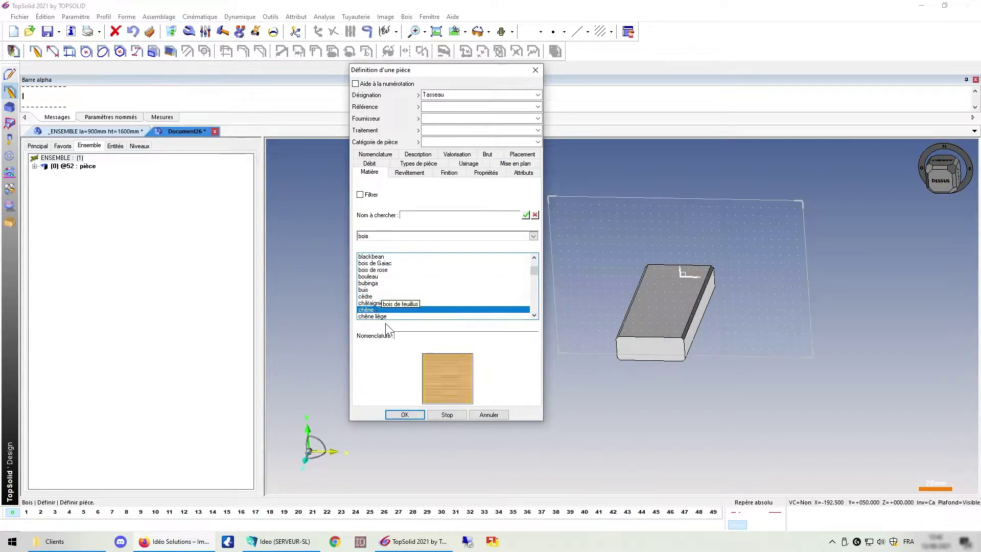
left_click(405, 415)
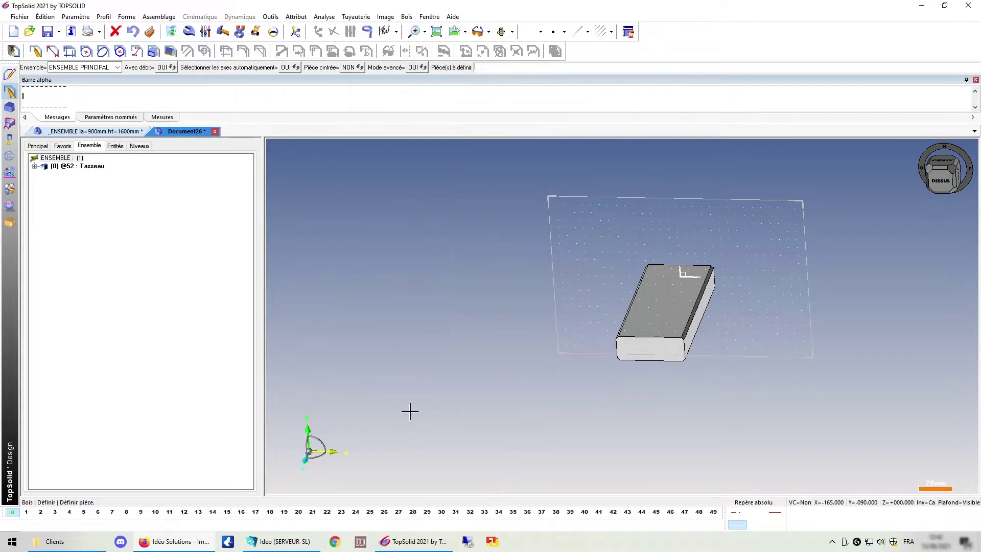
Display the part in shaded mode with its wood texture and list the document's parameters in the entity tree.
left_click(511, 32)
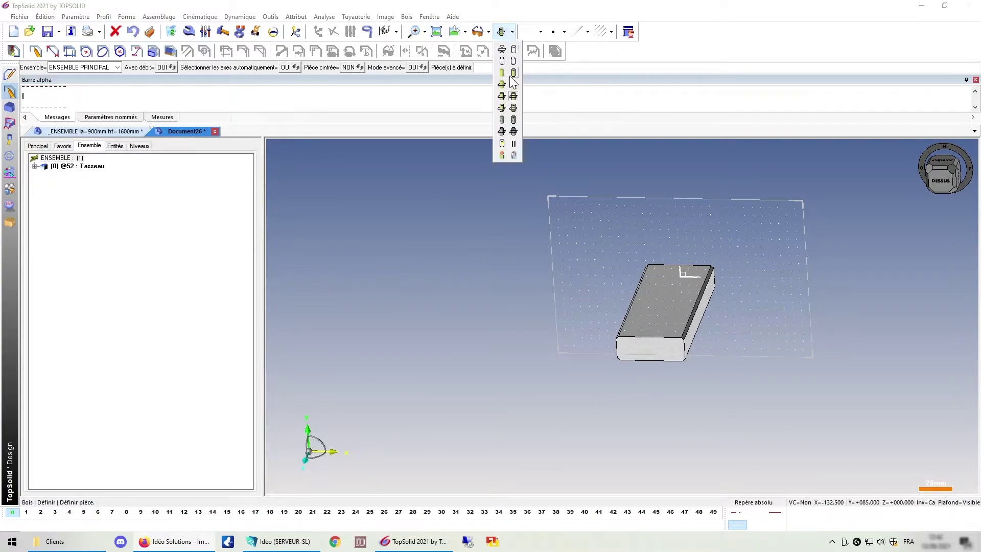
left_click(514, 120)
middle_click_drag(741, 269, 753, 291)
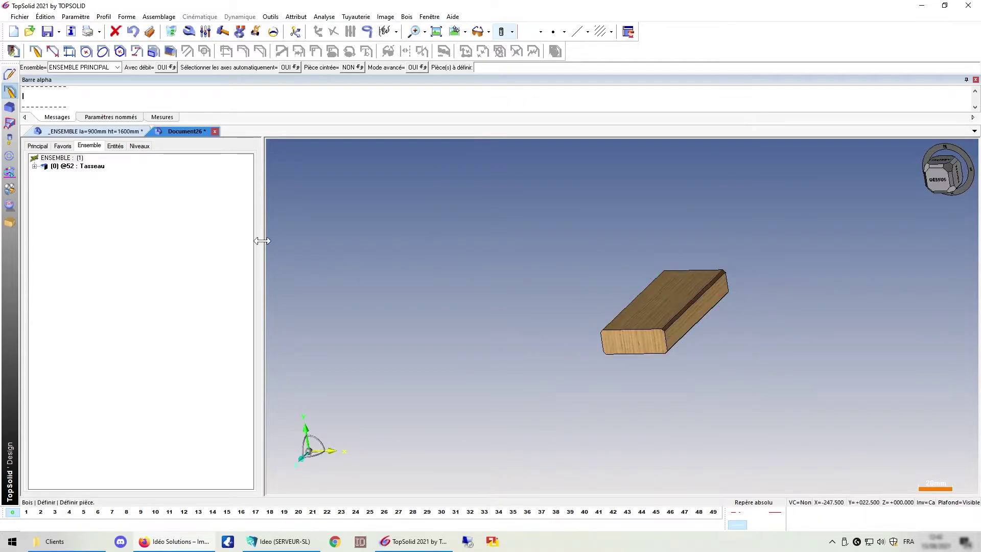
left_click(115, 145)
left_click(34, 166)
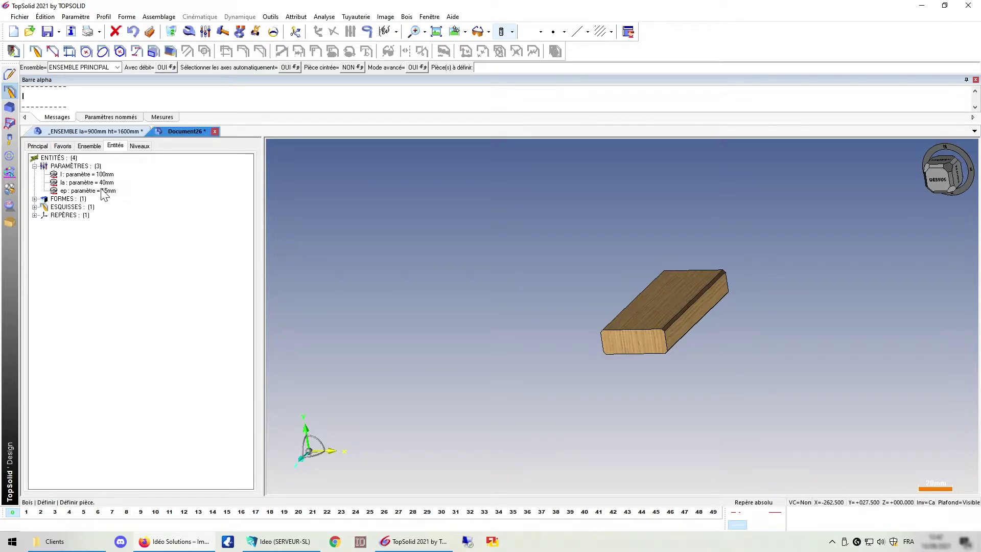
Save the model as a component in MON STANDARD 3D with new family Assemblage, new type Bois and new variant Tasseau.
left_click(159, 17)
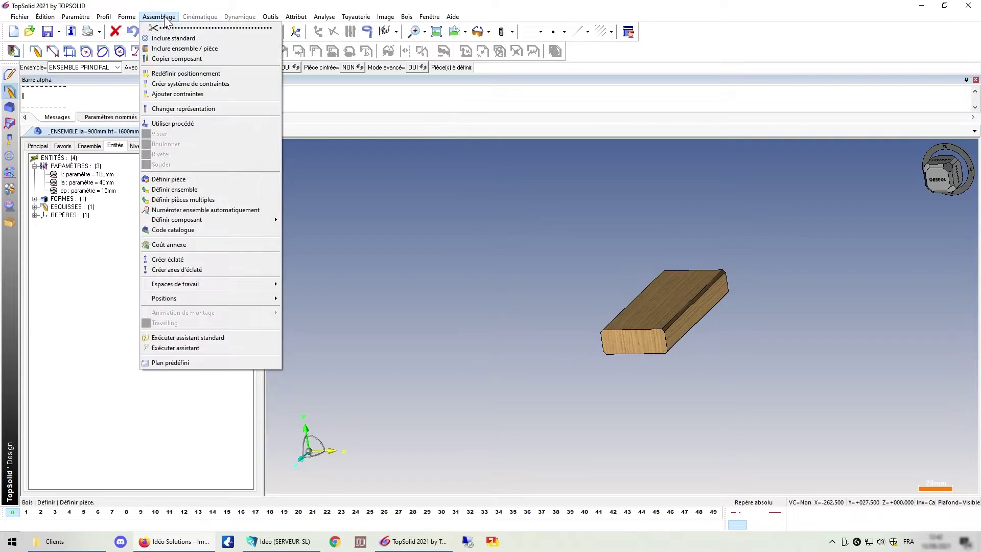
mouse_move(241, 221)
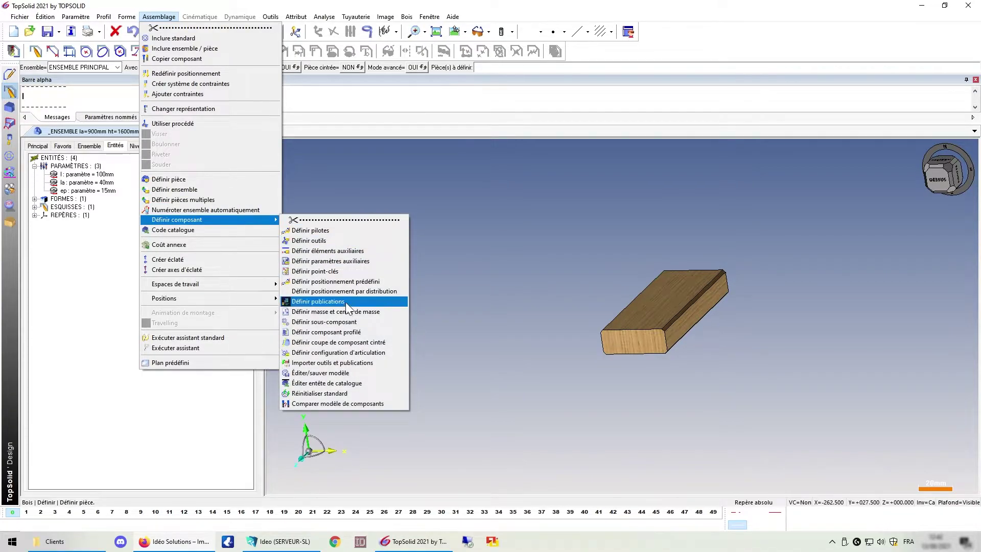
left_click(347, 352)
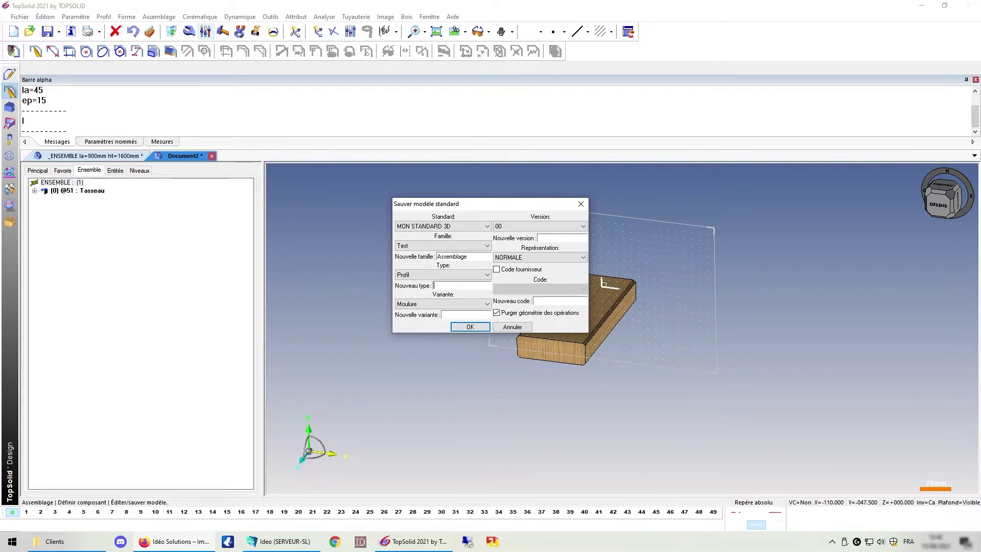
type("Boi")
key("Tab")
key("Tab")
type("TAsseaueau")
key("Return")
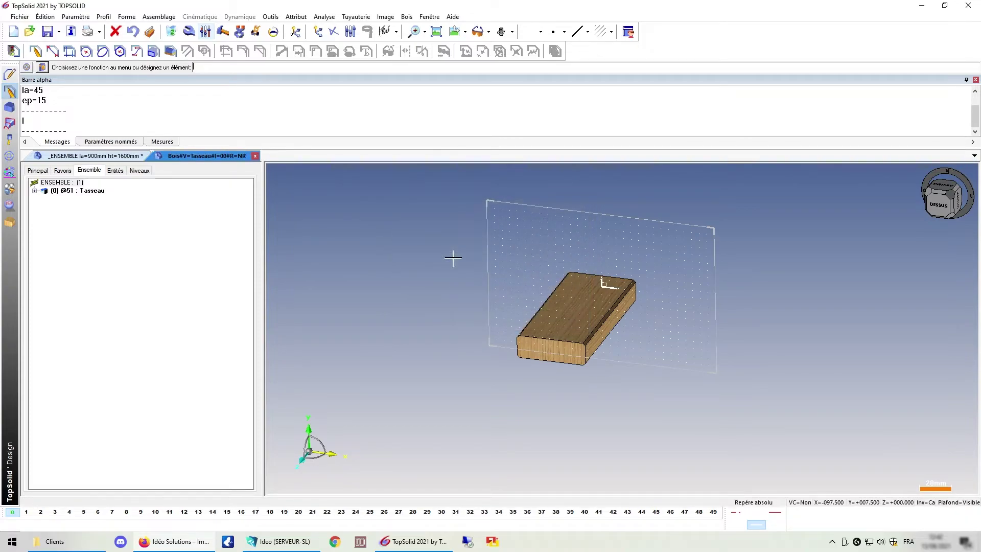
Open the component's catalogue header for editing with all parameters and texts included.
left_click(159, 17)
mouse_move(210, 223)
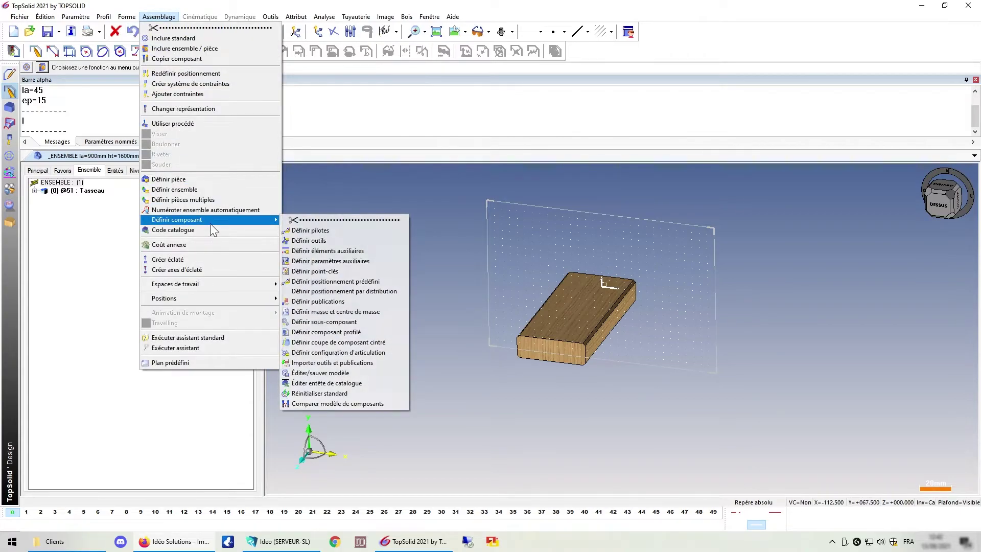
left_click(360, 384)
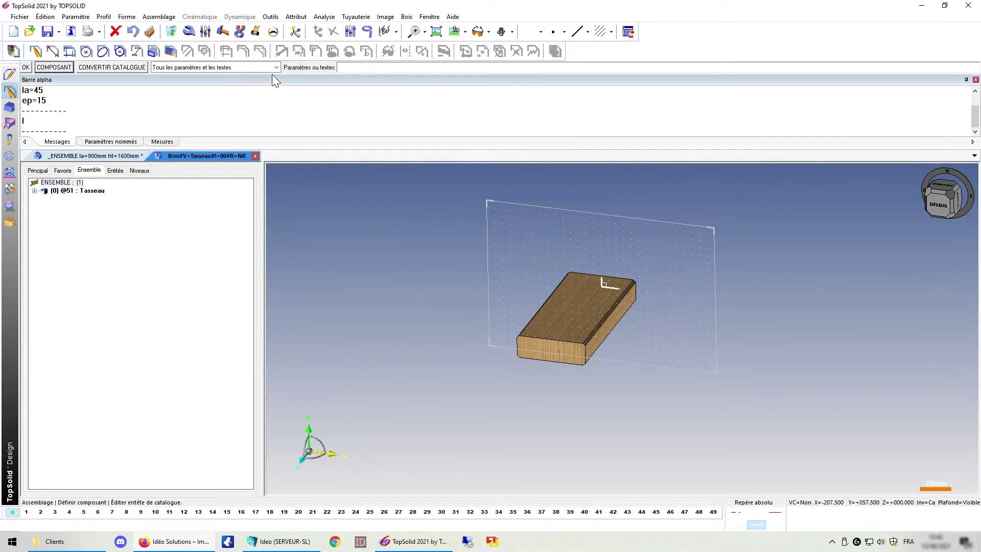
left_click(275, 68)
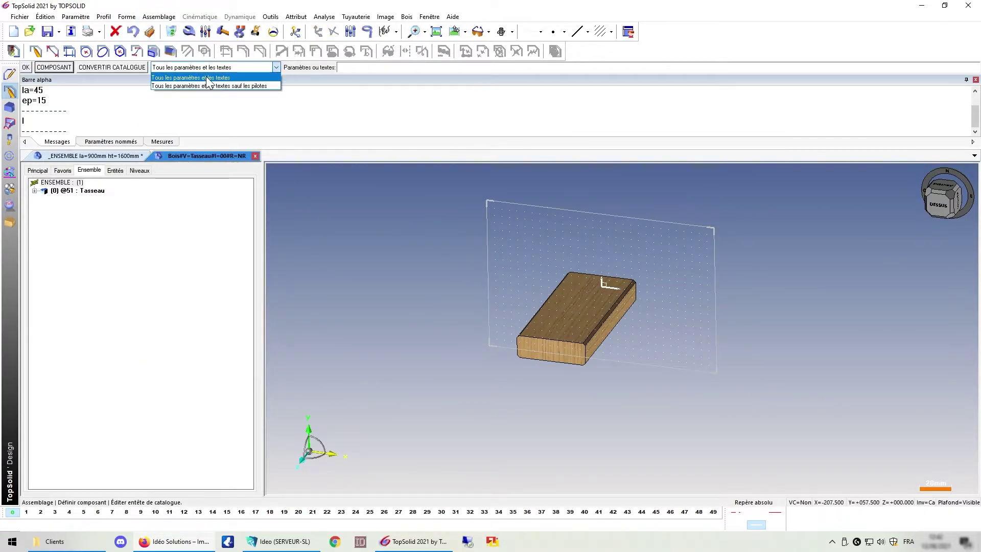
left_click(206, 77)
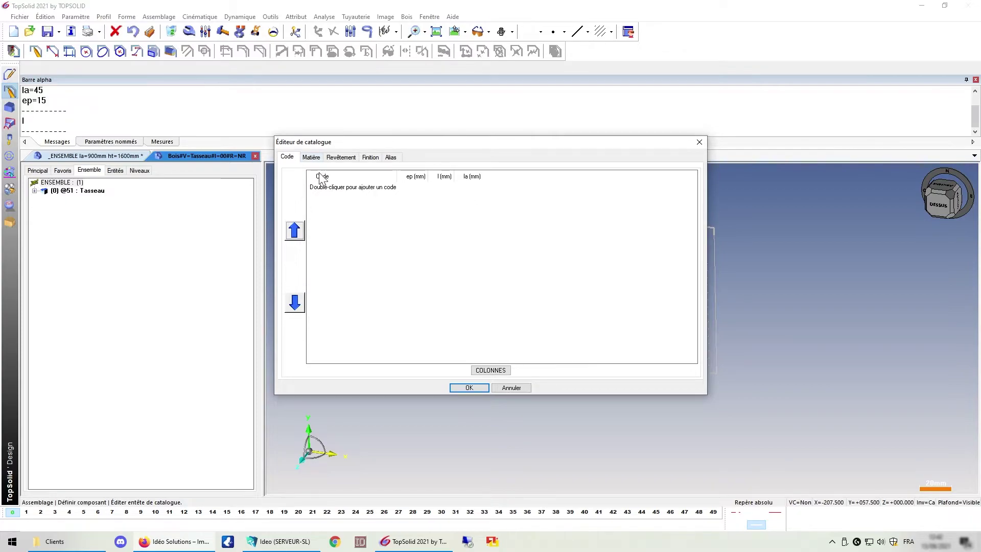
Configure the catalogue columns by removing parameter l and adding Matière from the main assembly.
left_click(491, 371)
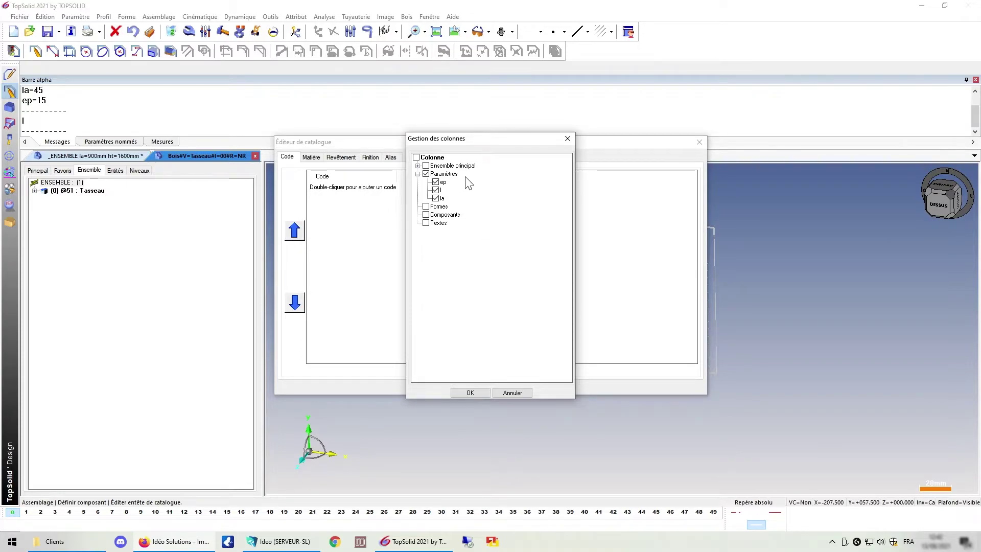
left_click(436, 191)
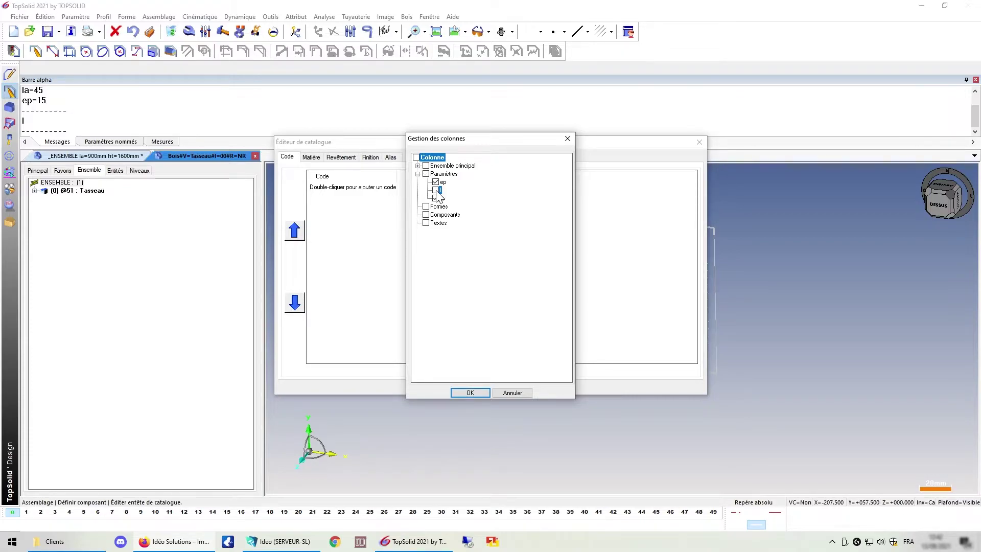
left_click(418, 166)
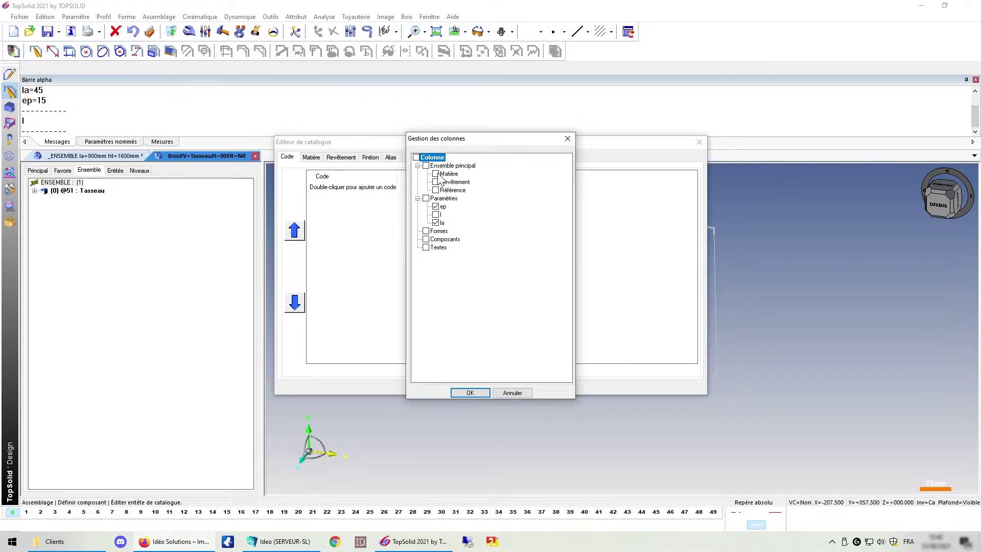
left_click(436, 174)
left_click(471, 392)
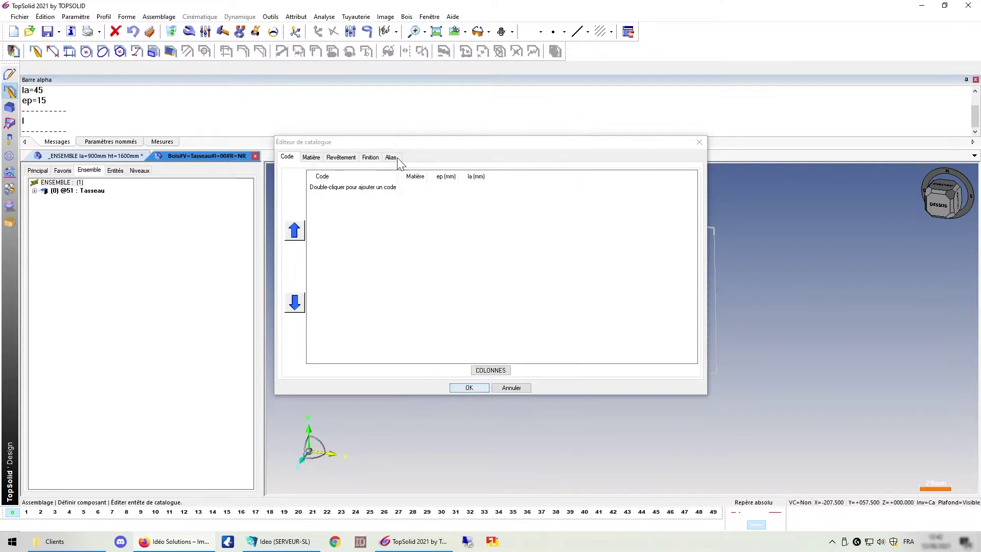
double_click(417, 188)
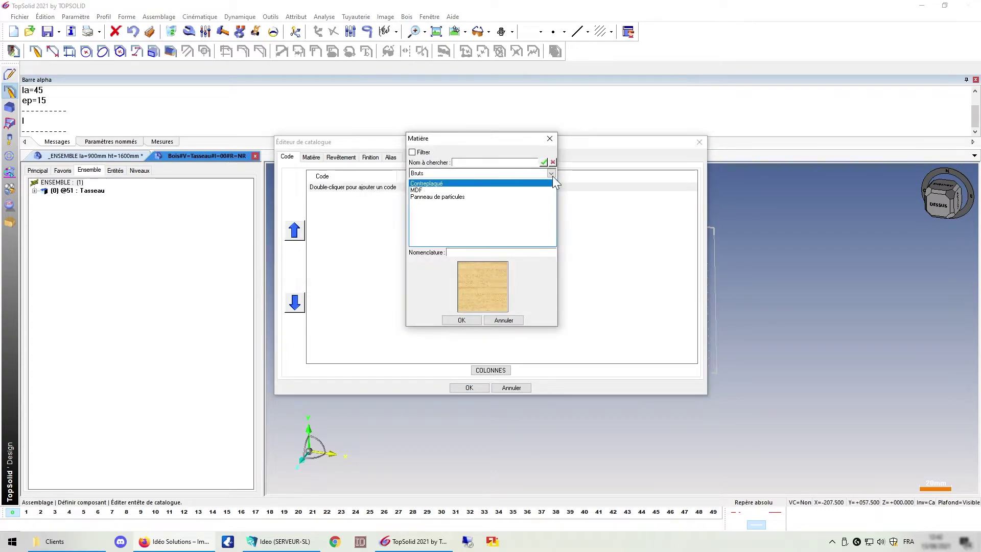
left_click(551, 173)
scroll(486, 269, "up", 5)
scroll(489, 271, "down", 3)
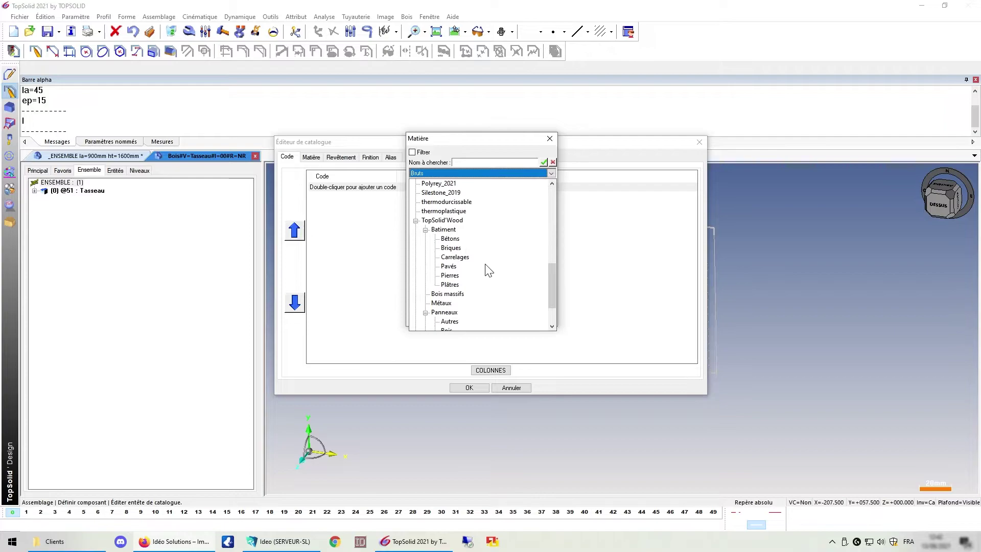
scroll(486, 269, "down", 2)
scroll(526, 197, "up", 5)
left_click(549, 138)
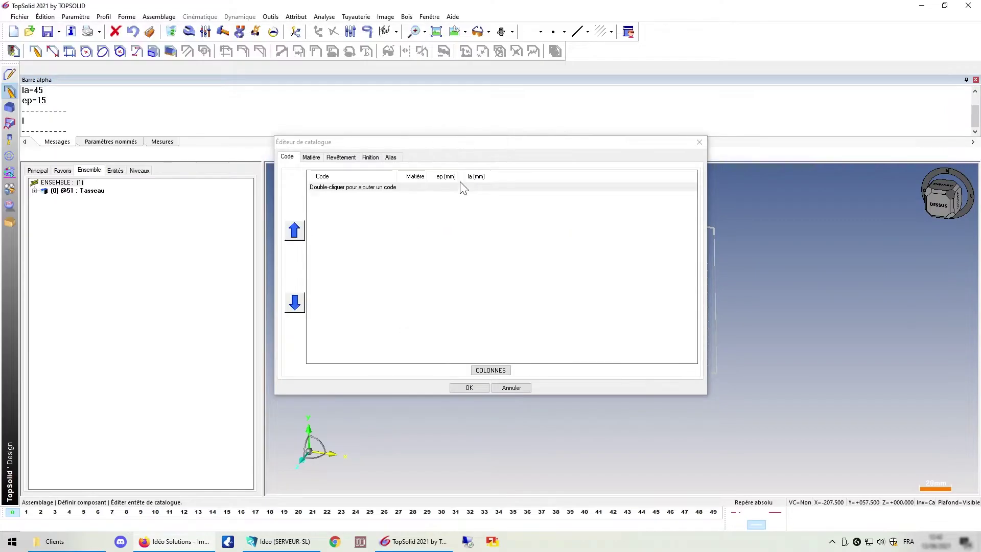
Add the catalogue code 15x15 with ep set to 15 mm and la set to 15 mm.
left_click(328, 191)
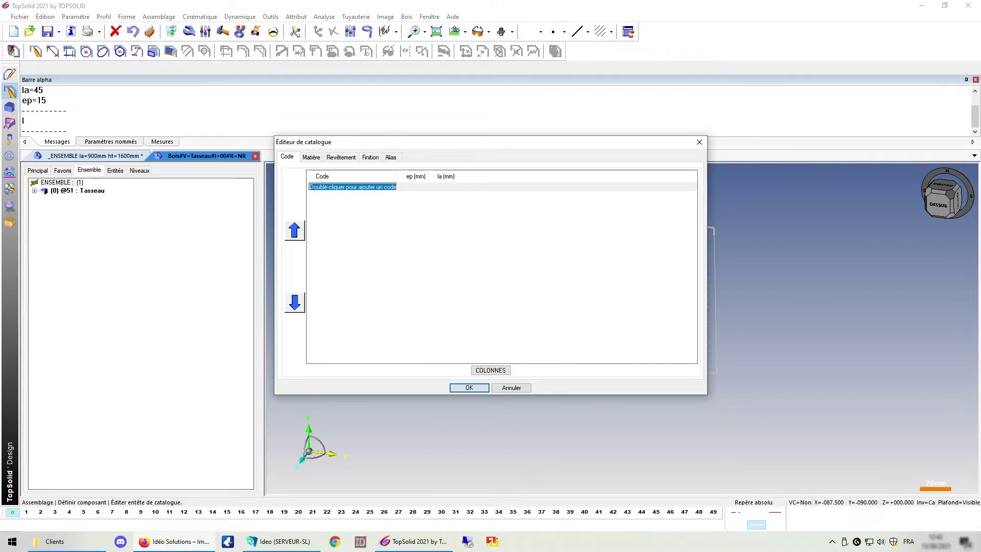
type("15x15")
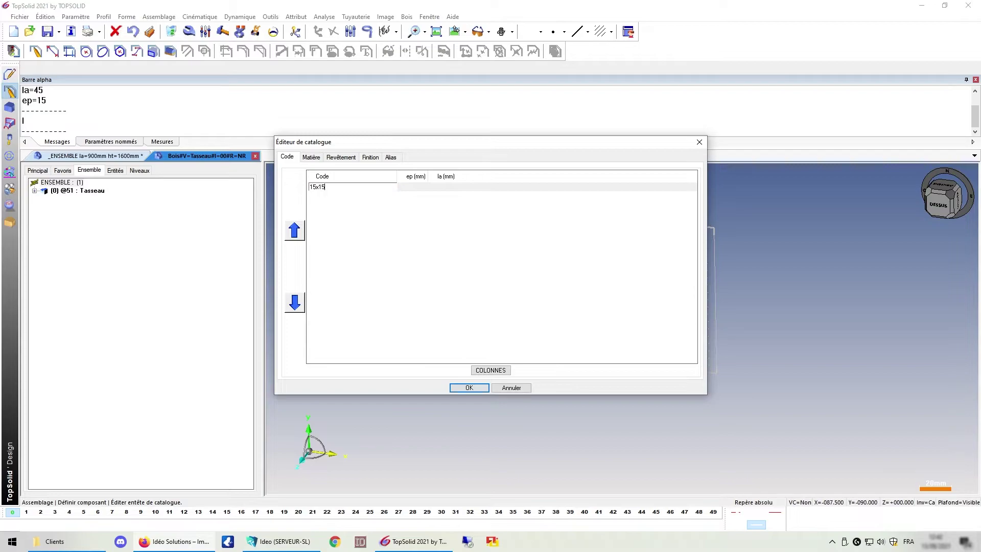
key("Return")
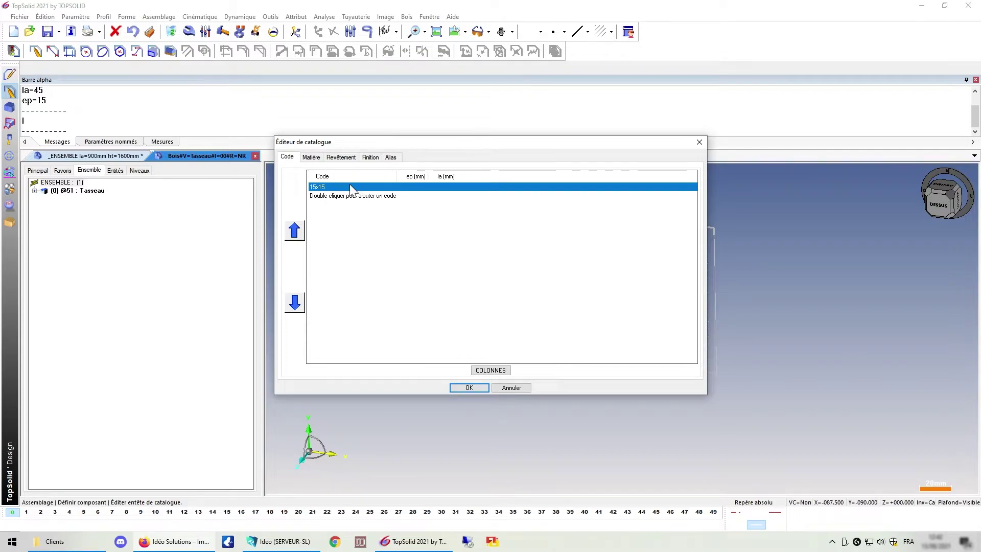
left_click(412, 186)
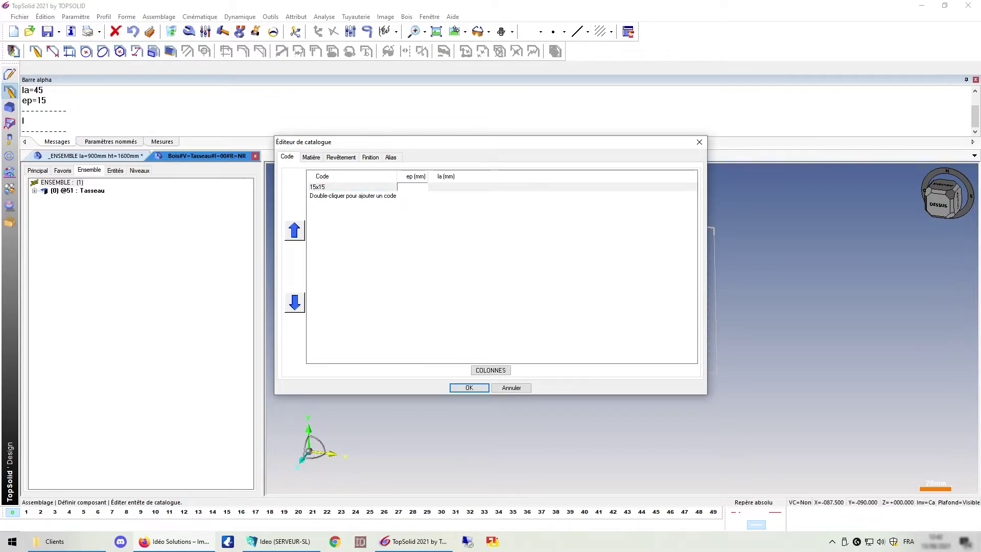
key("Return")
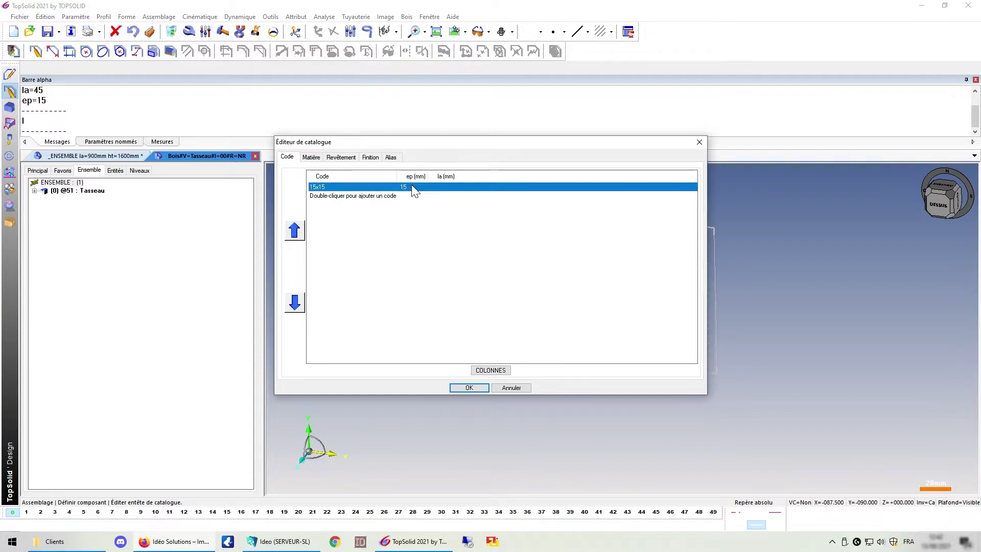
left_click(443, 188)
left_click(443, 188)
type("15")
key("Return")
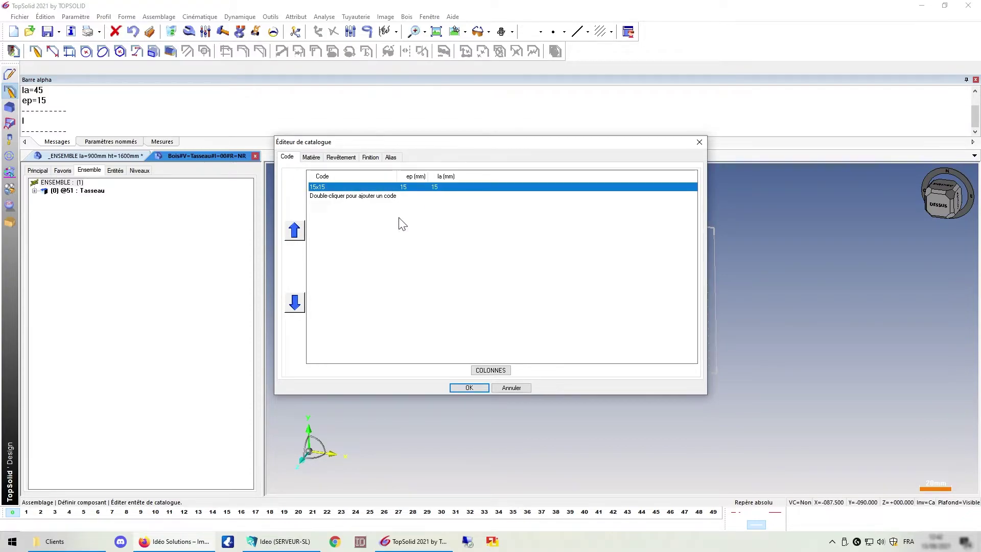
Add the catalogue code 30x15 with ep set to 15 mm and la set to 30 mm.
double_click(331, 196)
type("30x15")
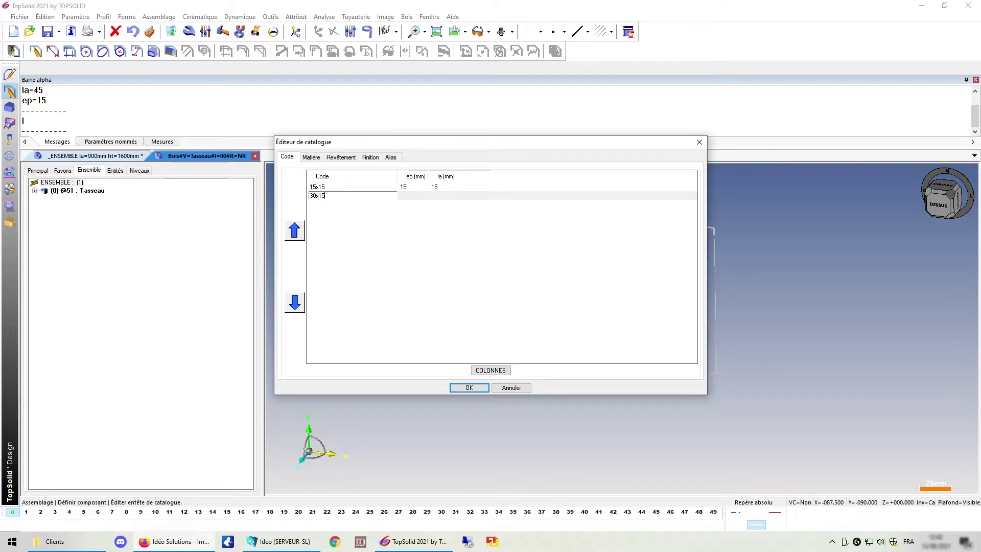
key("Return")
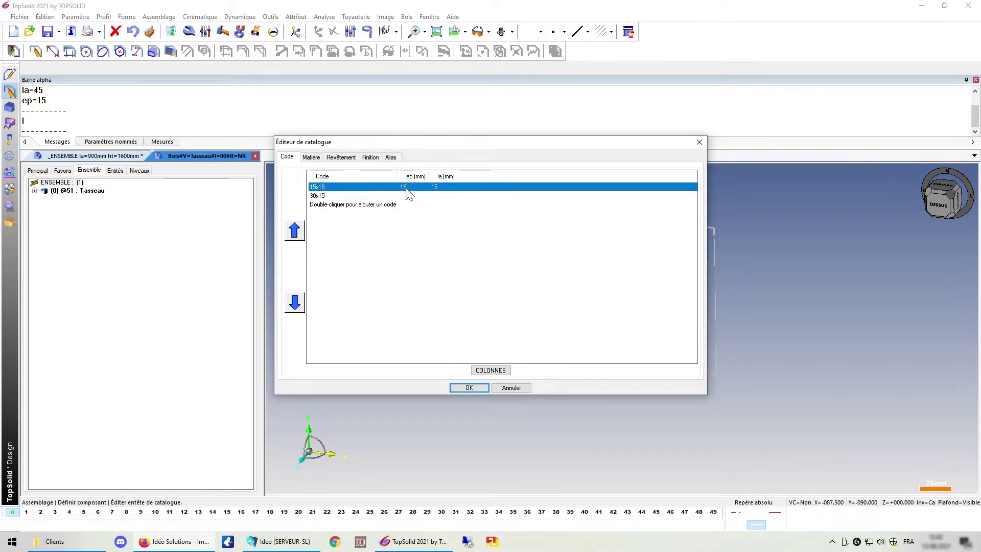
left_click(409, 196)
key("Return")
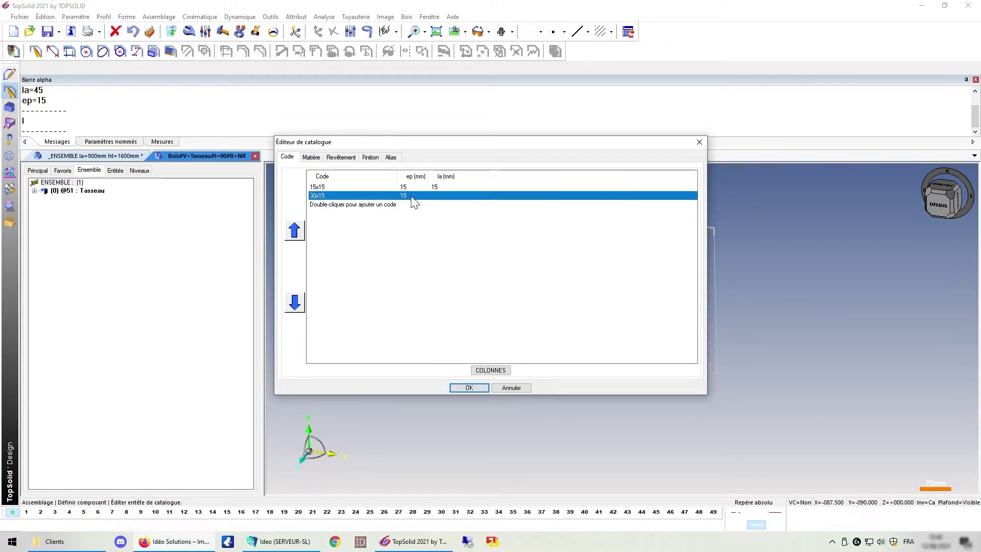
left_click(442, 196)
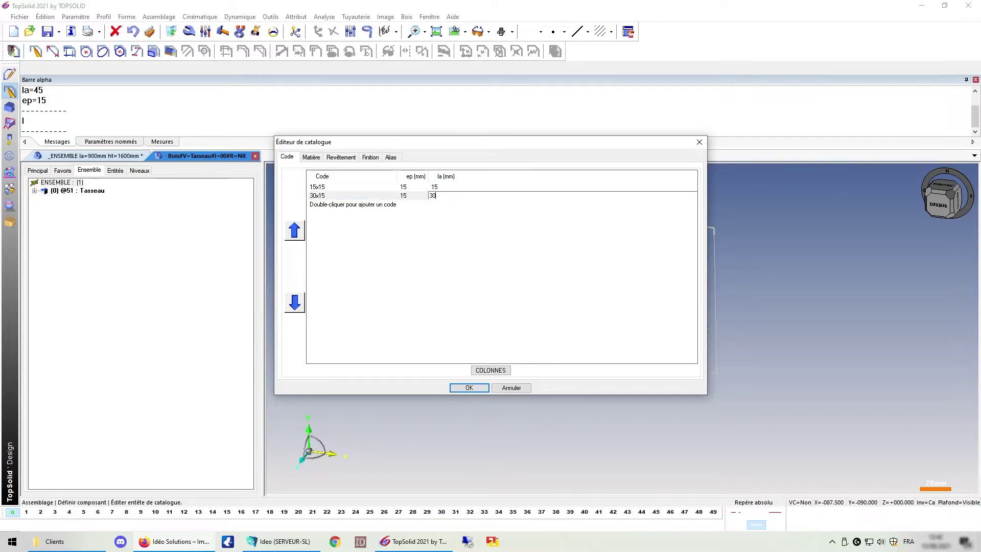
type("30")
key("Return")
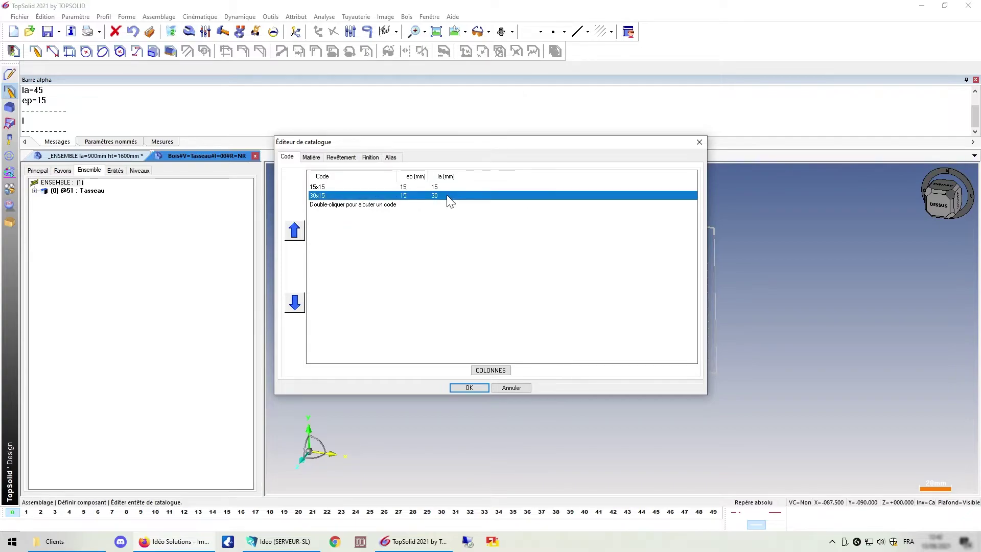
Add the catalogue code nimportequoi with ep set to 12 mm and la set to 42 mm, and validate the catalogue.
double_click(334, 206)
type("n")
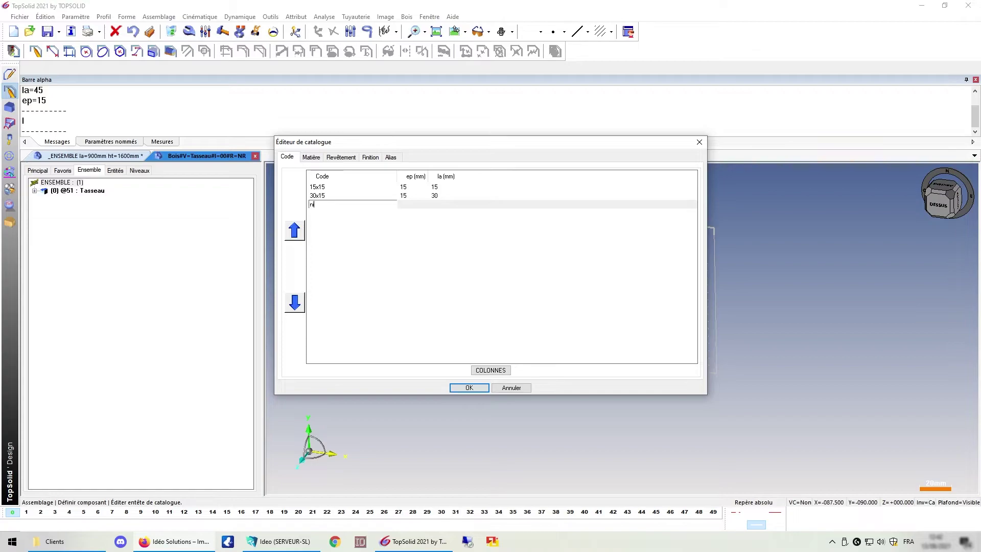
type("importequoi")
key("Return")
double_click(417, 205)
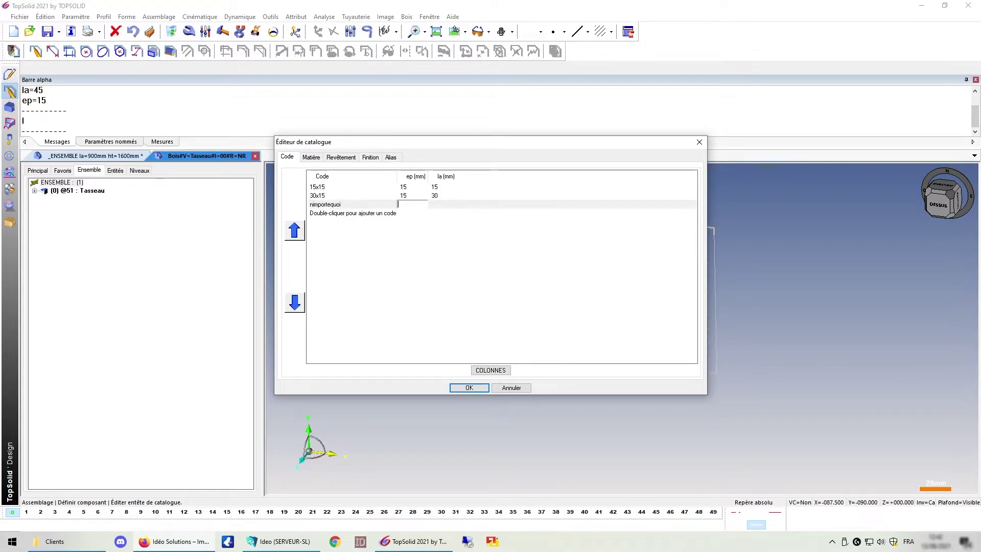
type("12")
key("Return")
double_click(436, 206)
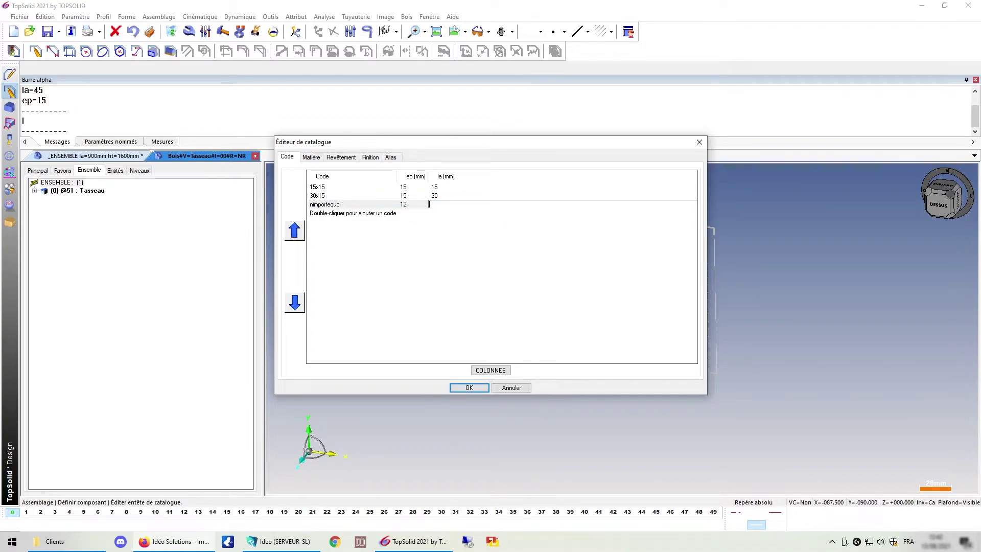
type("42")
key("Return")
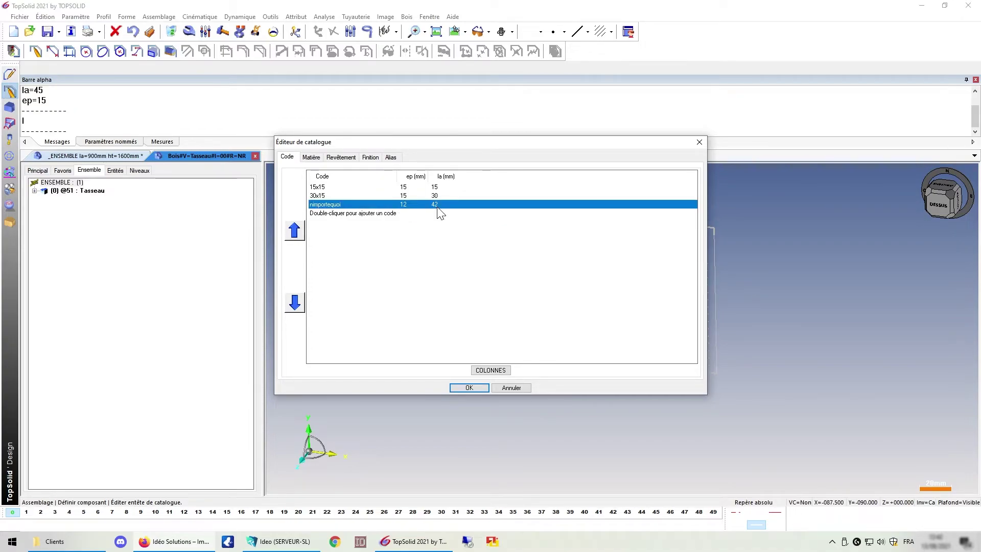
left_click(471, 391)
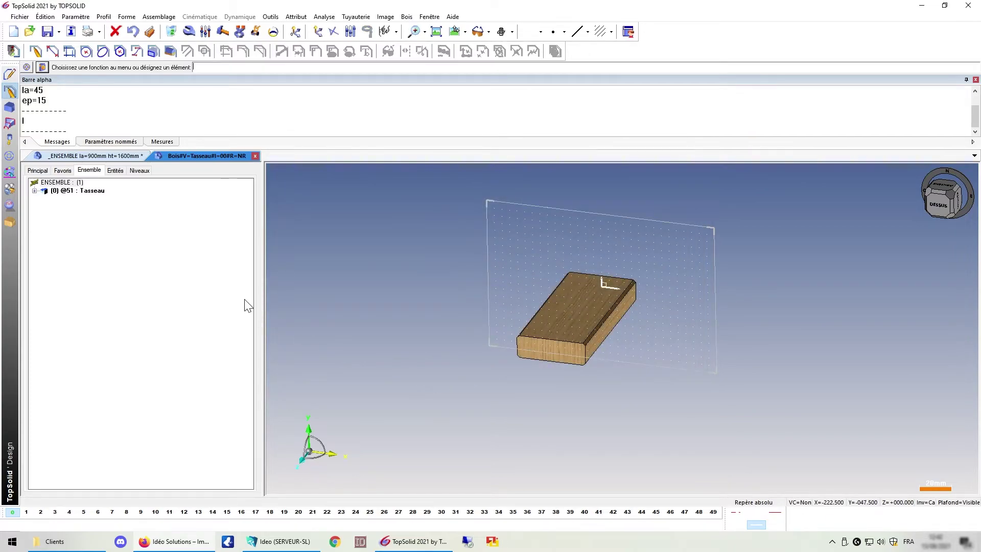
In the kitchen assembly, include the standard component Tasseau from MON STANDARD 3D, Assemblage, Bois, with code nimportequoi.
left_click(123, 156)
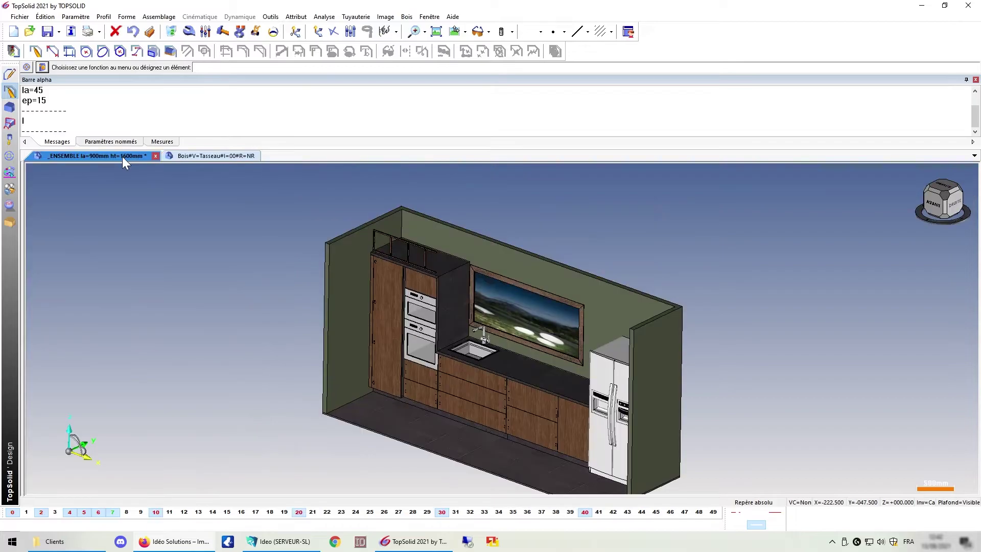
scroll(438, 225, "up", 4)
mouse_move(580, 221)
middle_mouse_down()
mouse_move(511, 248)
mouse_move(547, 219)
mouse_move(567, 223)
middle_mouse_up()
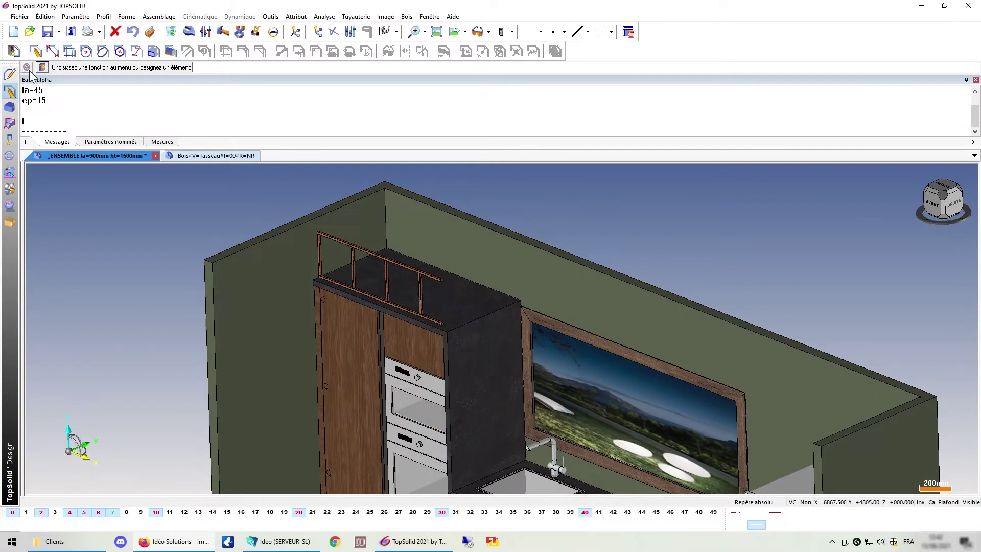
left_click(28, 71)
left_click(428, 173)
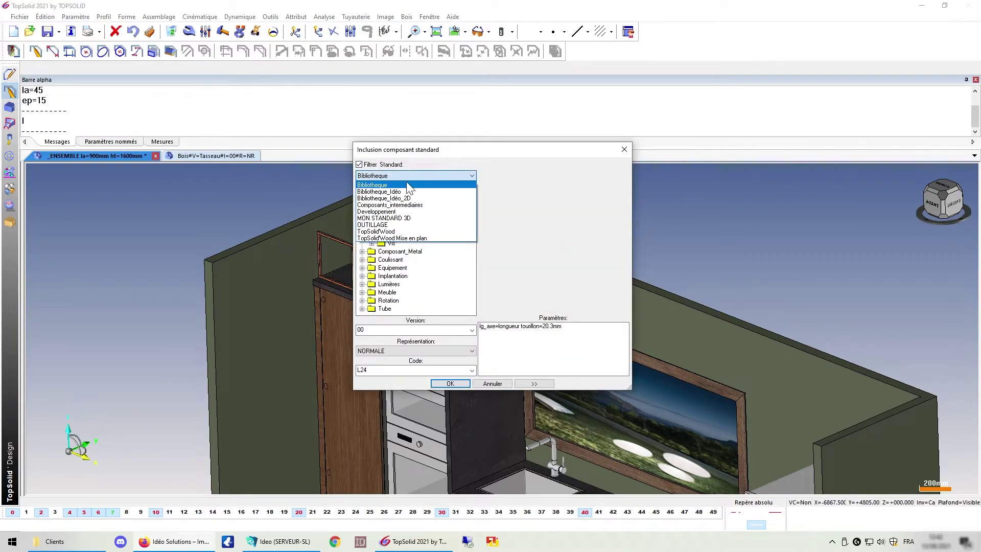
left_click(405, 218)
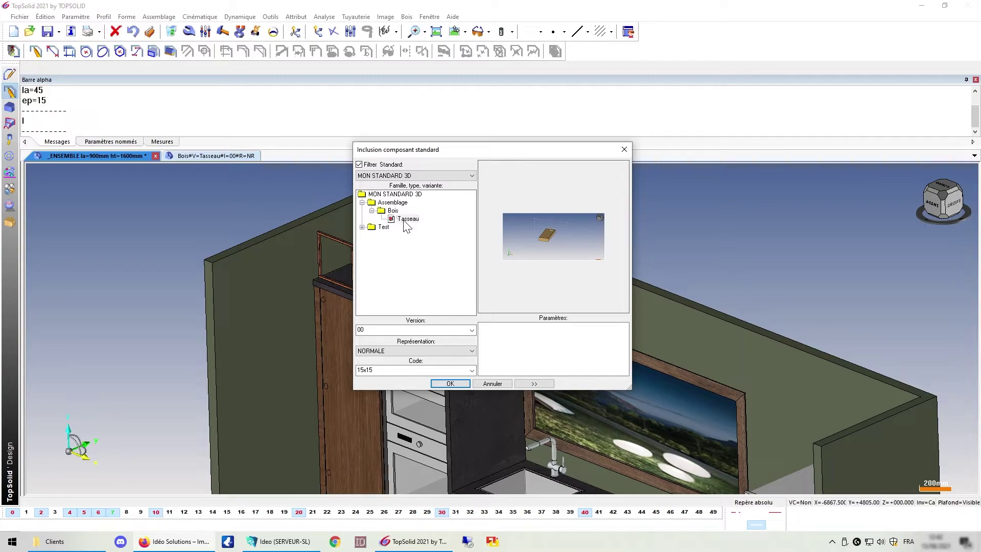
left_click(405, 220)
left_click(471, 370)
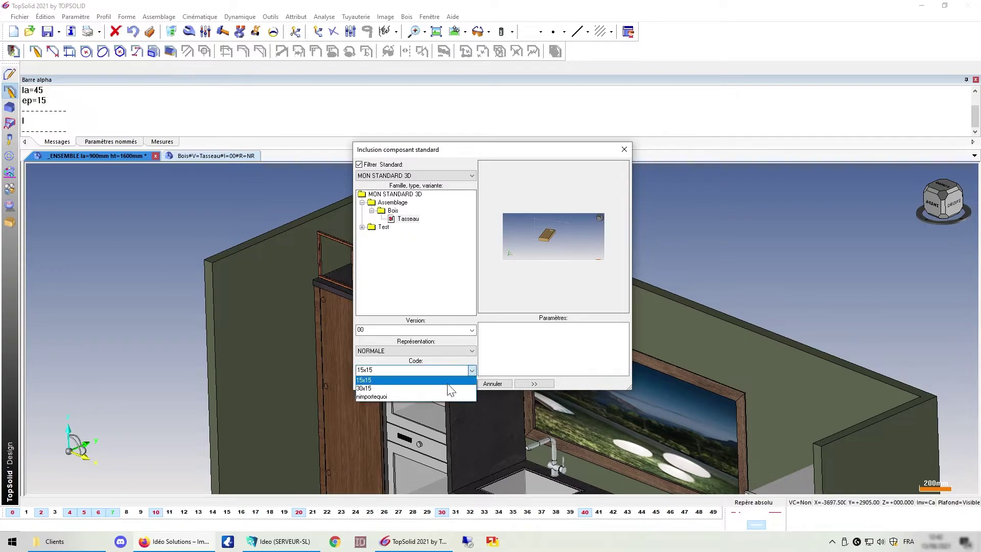
left_click(379, 398)
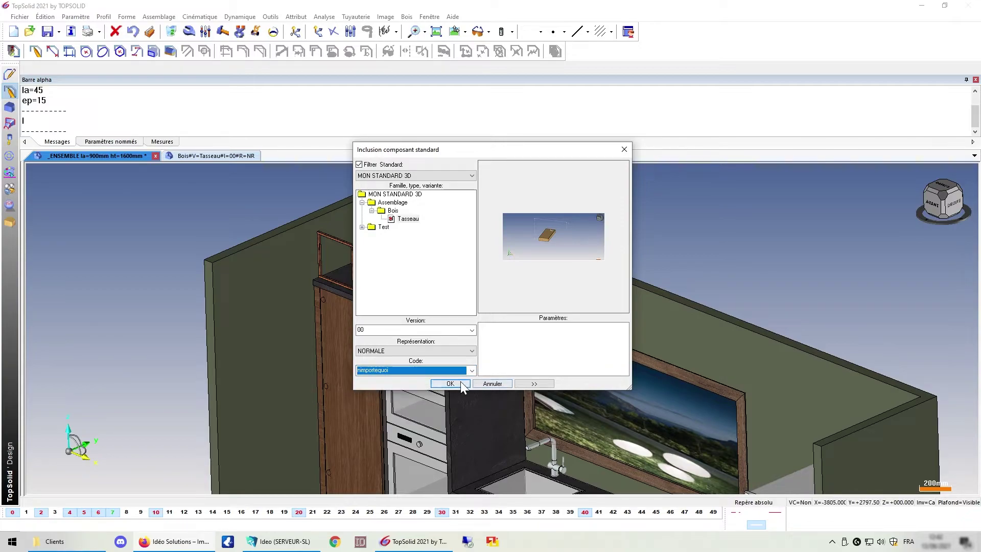
left_click(460, 383)
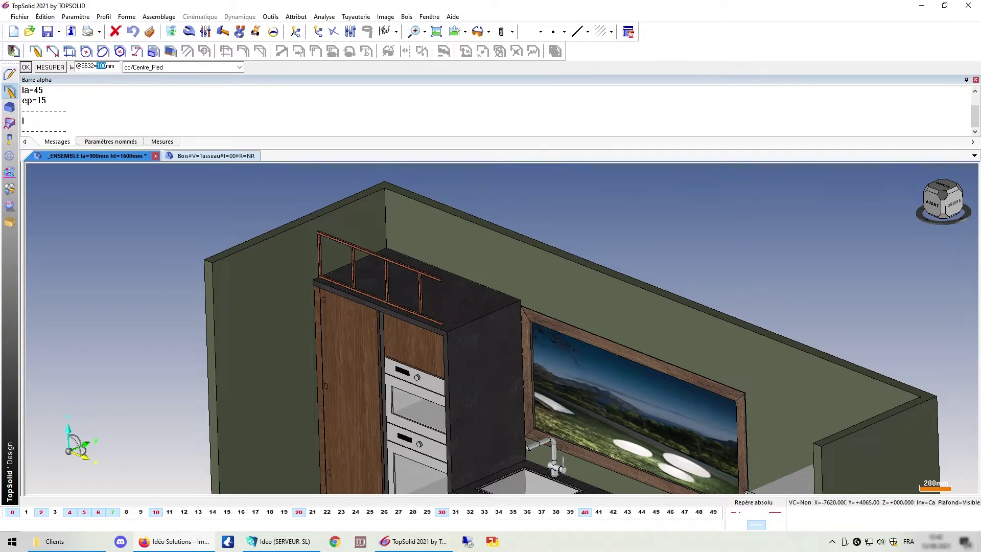
Define the batten's length l by measuring between the back wall and the free end of the frame's upper rail.
left_click(50, 67)
scroll(367, 233, "up", 3)
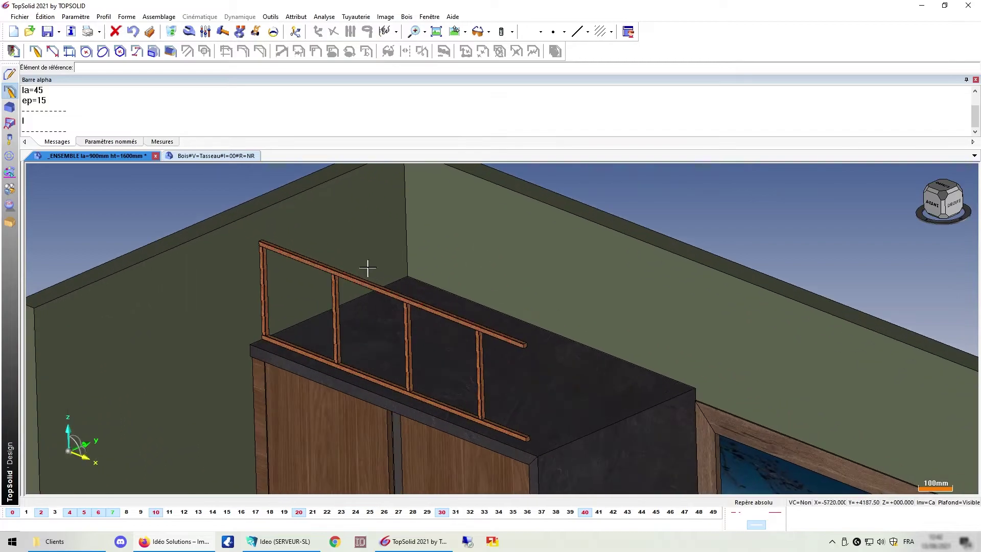
left_click(631, 254)
scroll(526, 344, "up", 5)
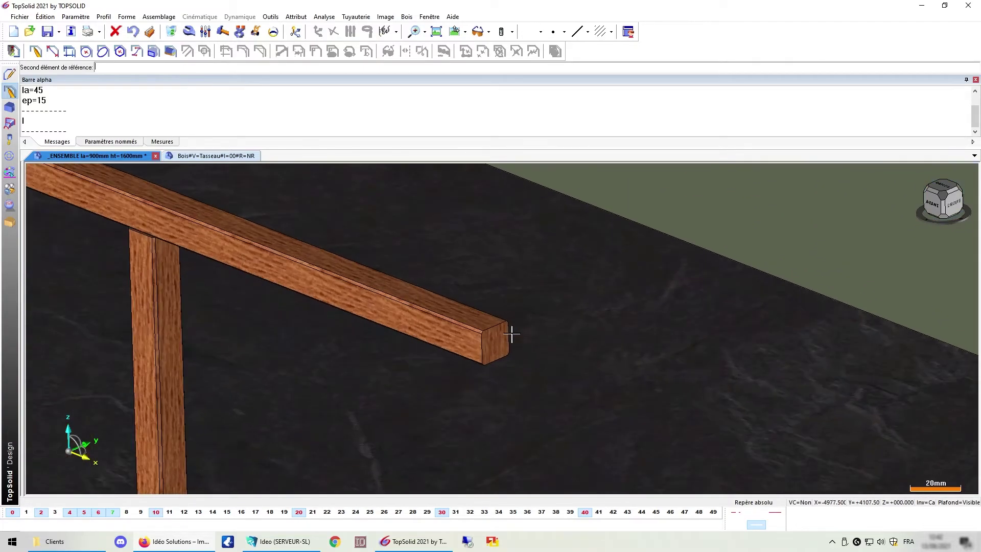
left_click(506, 333)
scroll(505, 333, "down", 3)
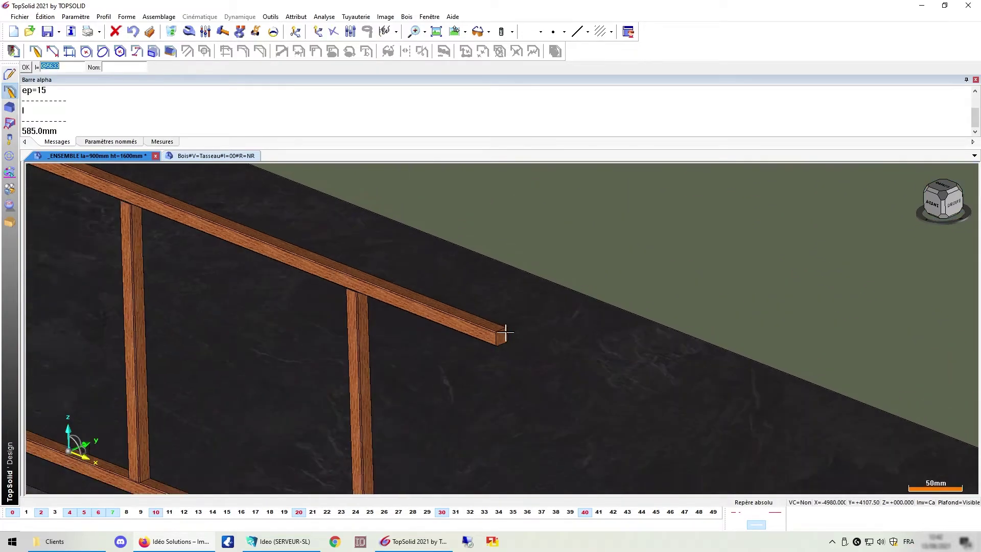
scroll(506, 334, "down", 3)
key("Return")
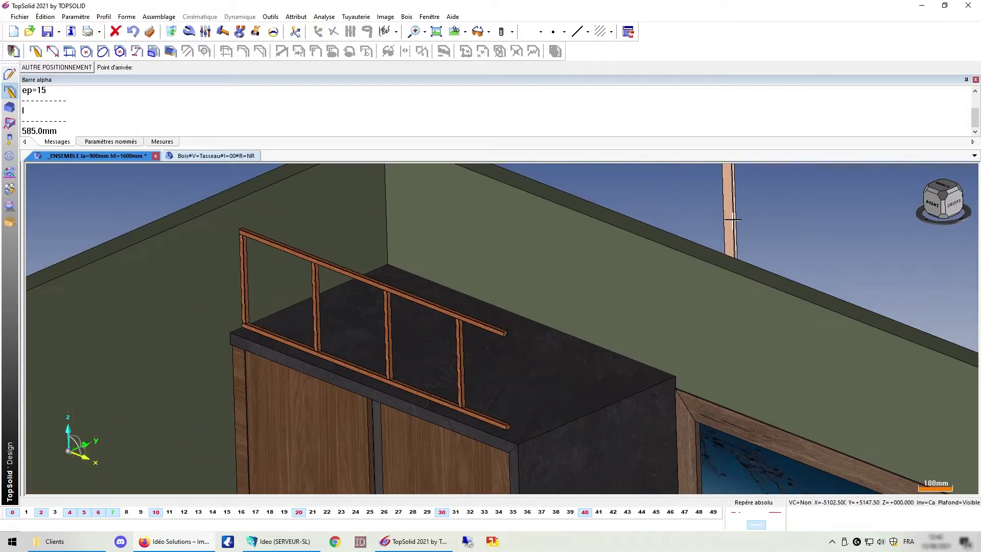
Place the batten in the assembly and constrain its end face in contact with the back wall at 0 mm.
left_click(733, 219)
scroll(679, 305, "down", 3)
scroll(697, 214, "up", 6)
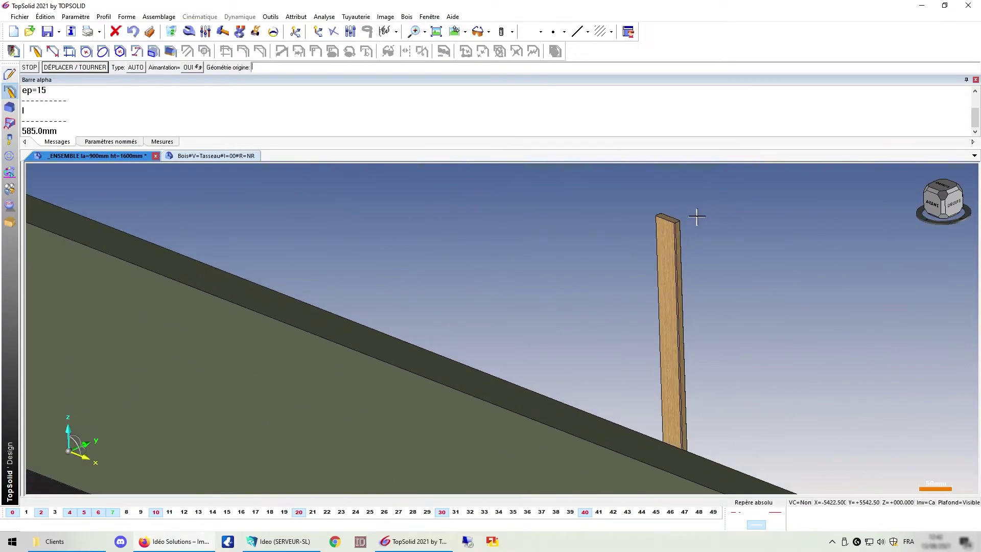
left_click(667, 219)
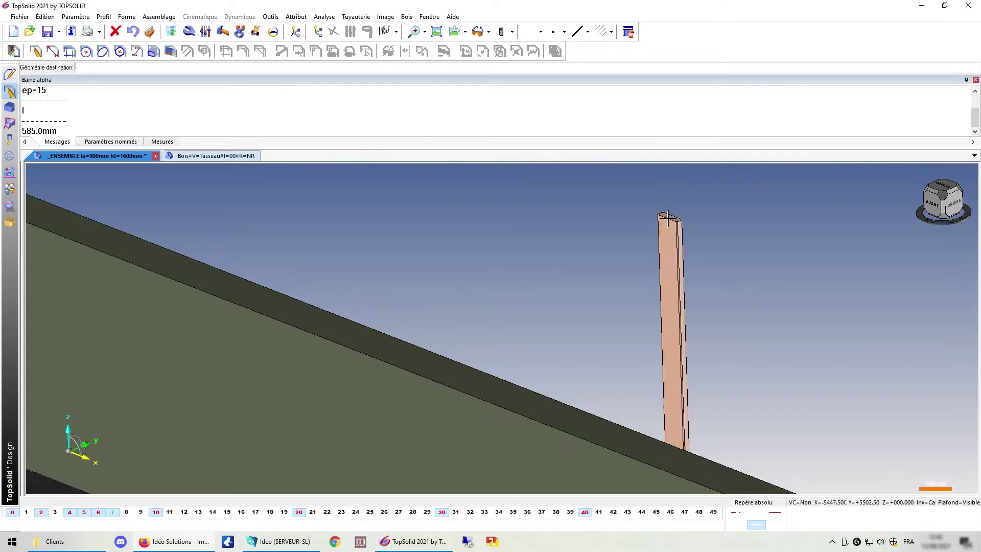
scroll(659, 230, "down", 5)
scroll(507, 365, "up", 5)
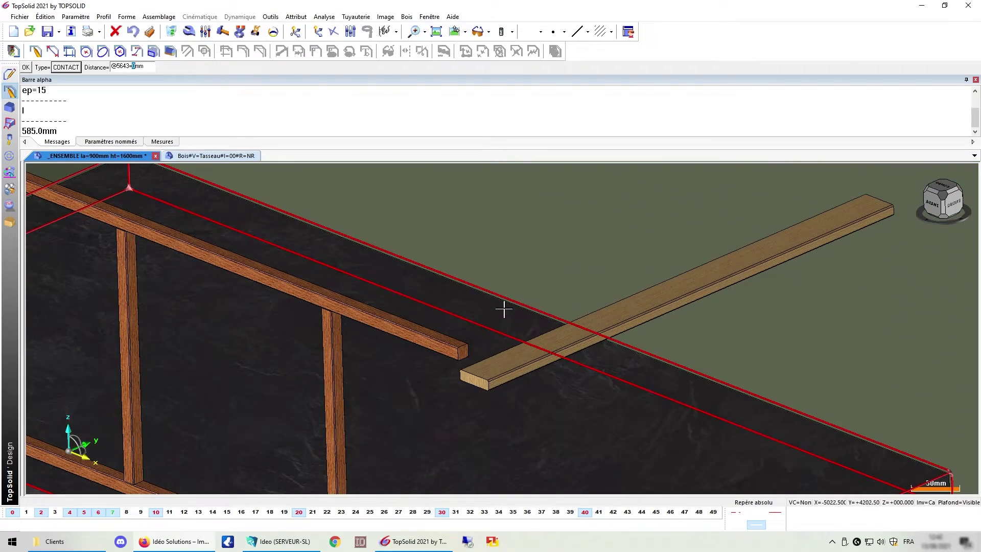
left_click(504, 308)
Align the batten's side and top with the end and top of the frame's upper rail at 0 mm, and finish positioning.
left_click(462, 351)
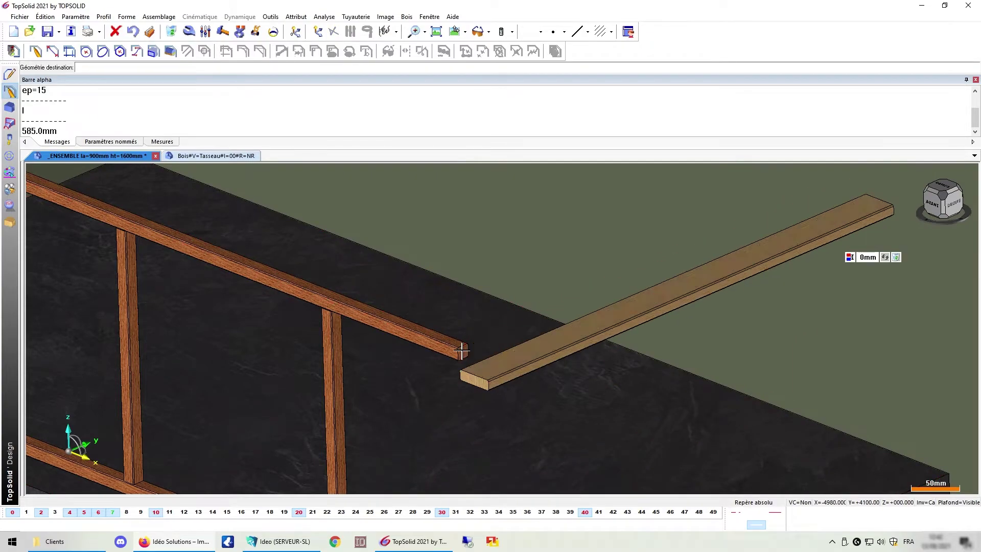
key("Return")
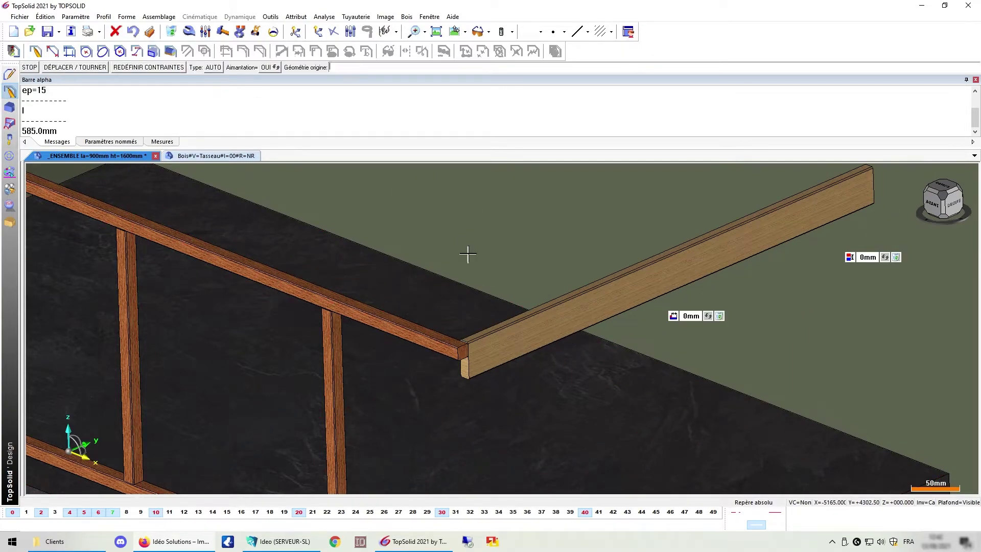
scroll(467, 339, "up", 3)
left_click(445, 347)
left_click(445, 348)
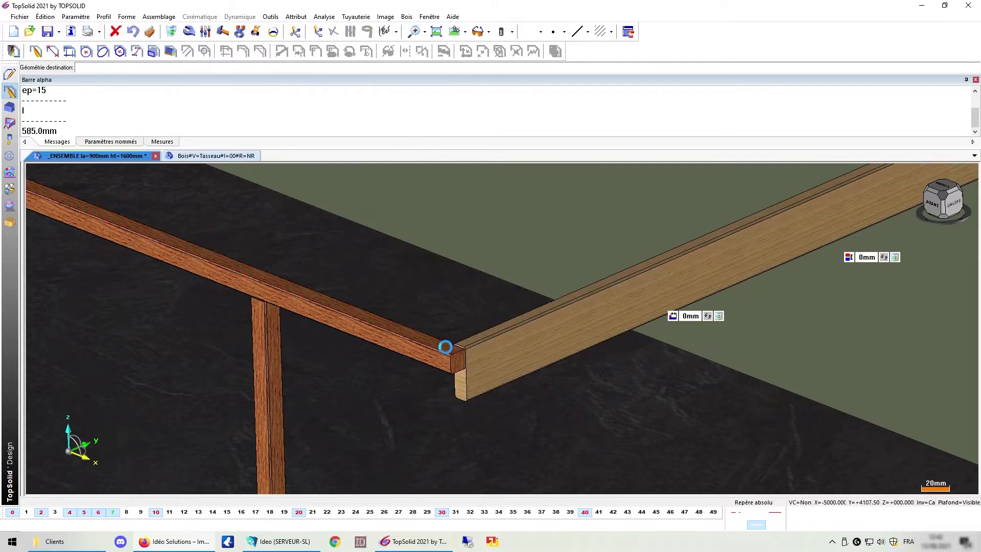
scroll(442, 309, "down", 5)
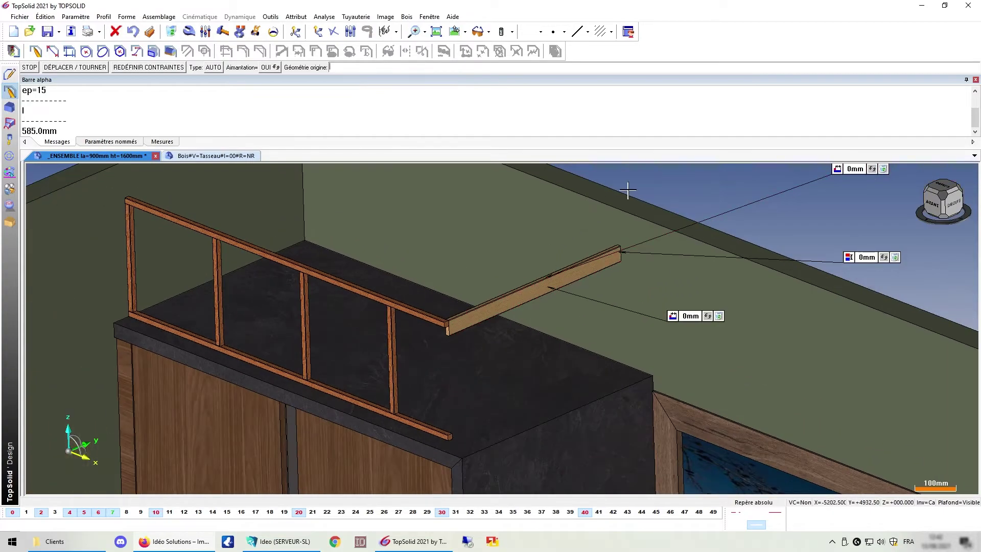
key("Return")
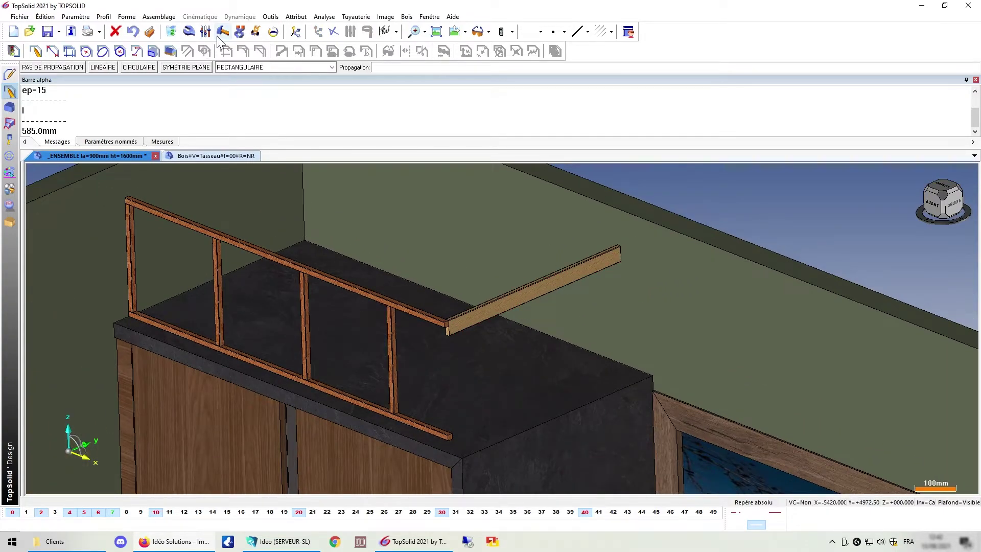
Modify the placed batten to use the catalogue code 30x15.
left_click(189, 31)
left_click(469, 317)
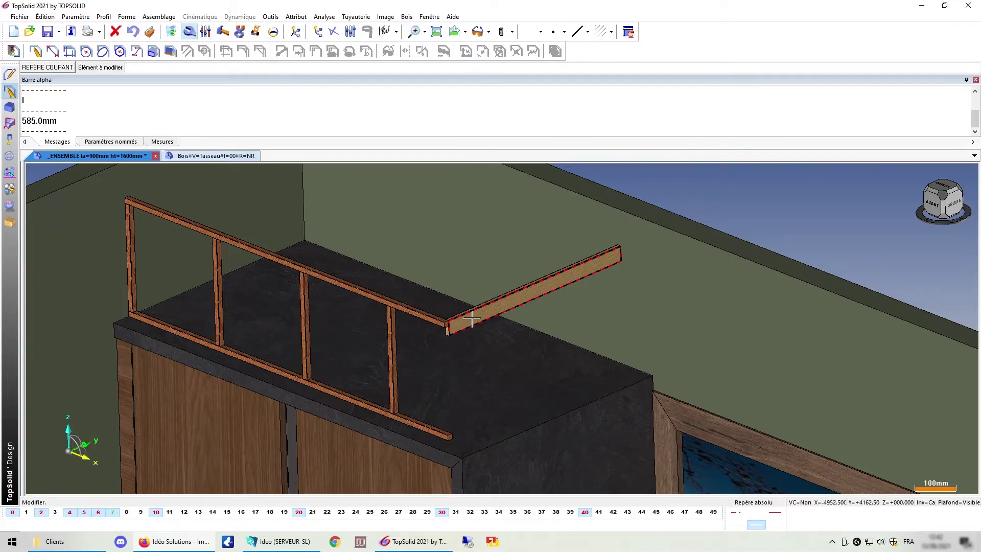
left_click(128, 67)
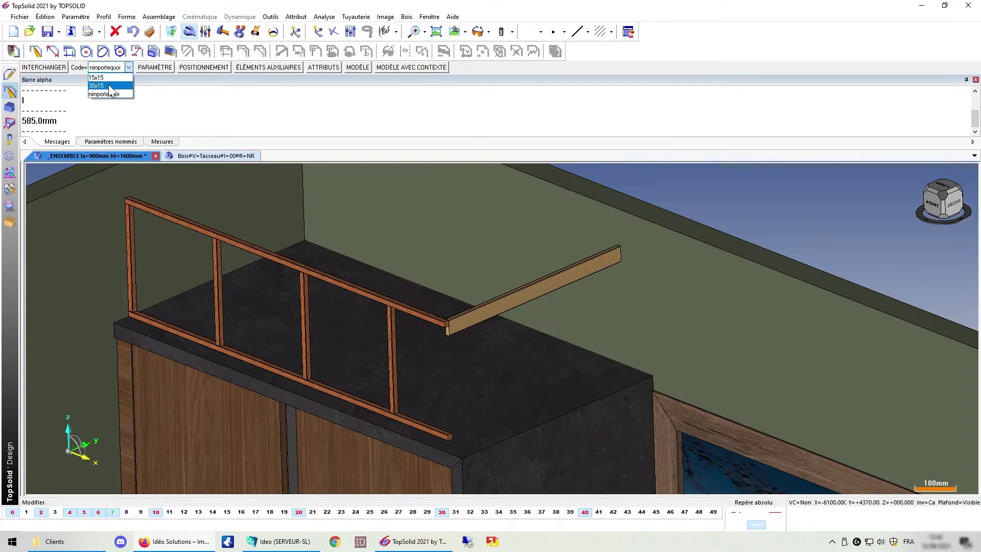
left_click(109, 85)
Modify the placed batten to use the catalogue code 15x15.
scroll(445, 326, "up", 3)
scroll(446, 326, "up", 1)
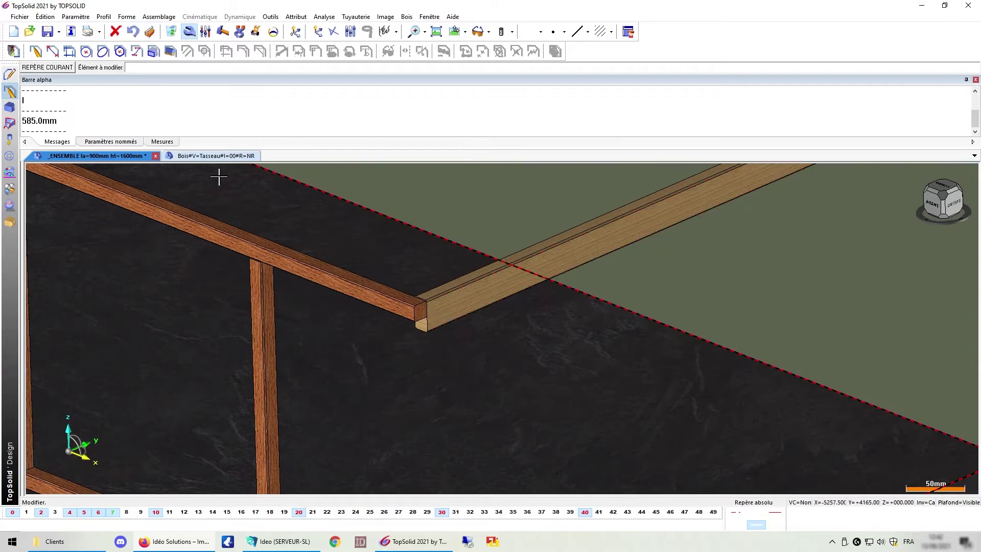
left_click(449, 313)
left_click(128, 67)
left_click(112, 75)
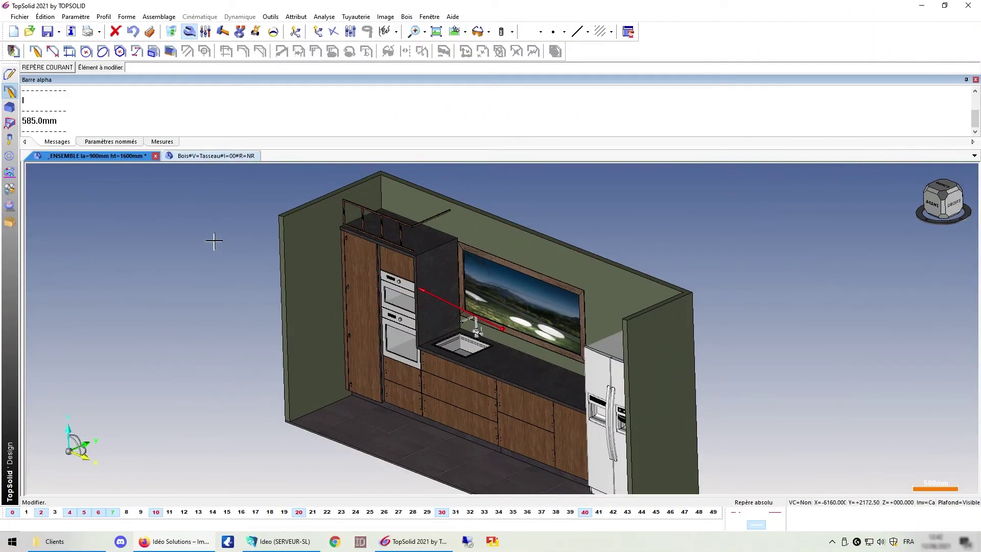
Switch to the Tasseau component document and open the folder that contains its file.
left_click(205, 157)
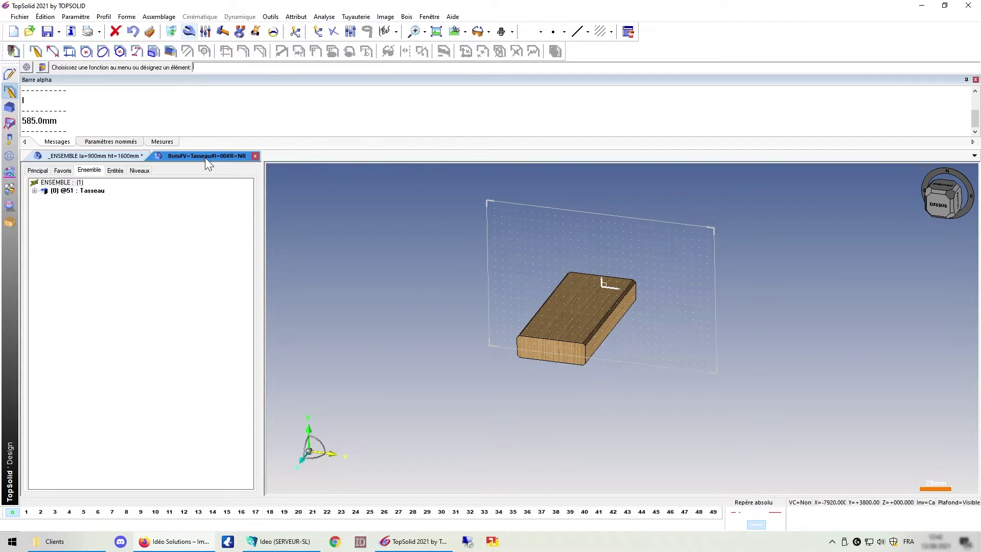
right_click(204, 157)
left_click(249, 188)
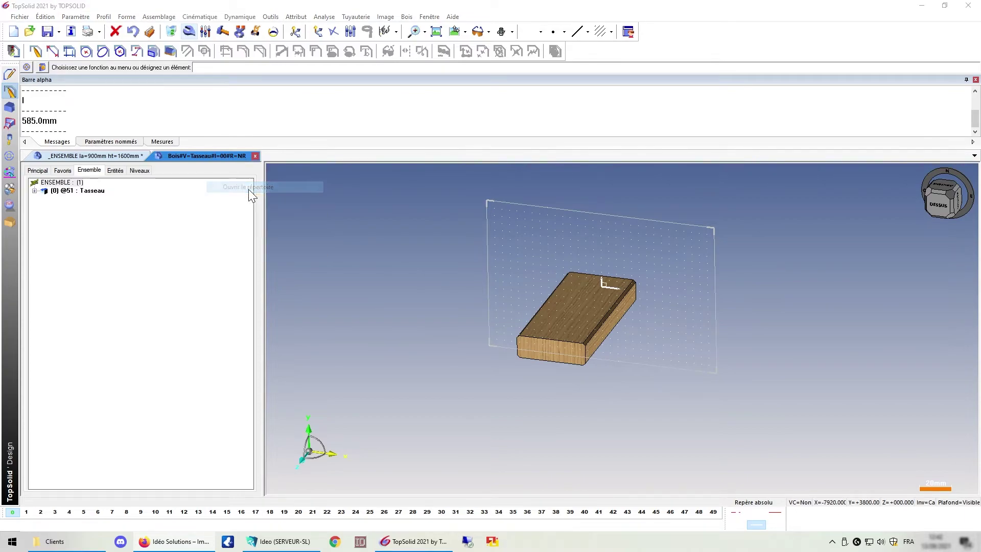
Open the catalogue file Bois#V=Tasseau#I=00.cat from the assemblage folder in Notepad++ and shrink the editor to a floating window.
left_click_drag(397, 117, 496, 92)
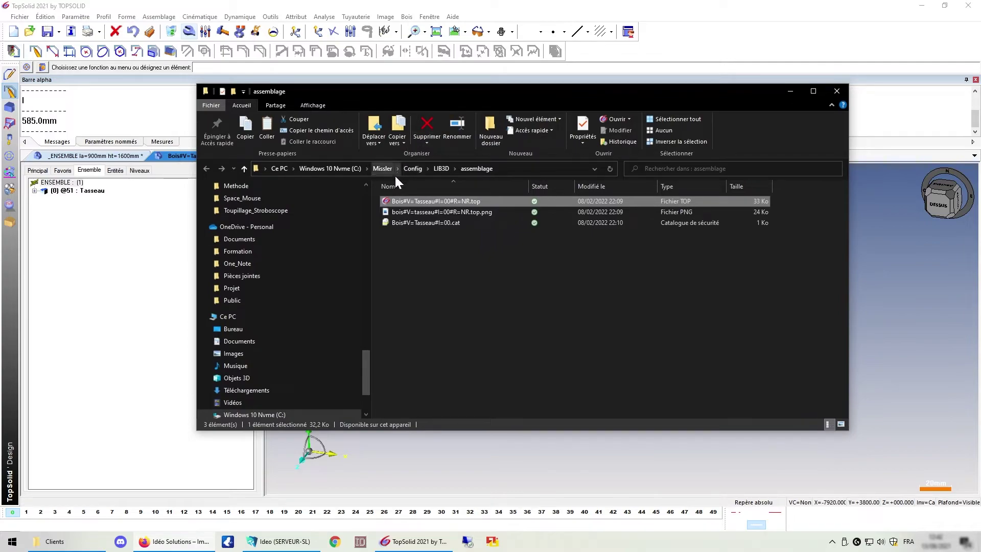
left_click(437, 224)
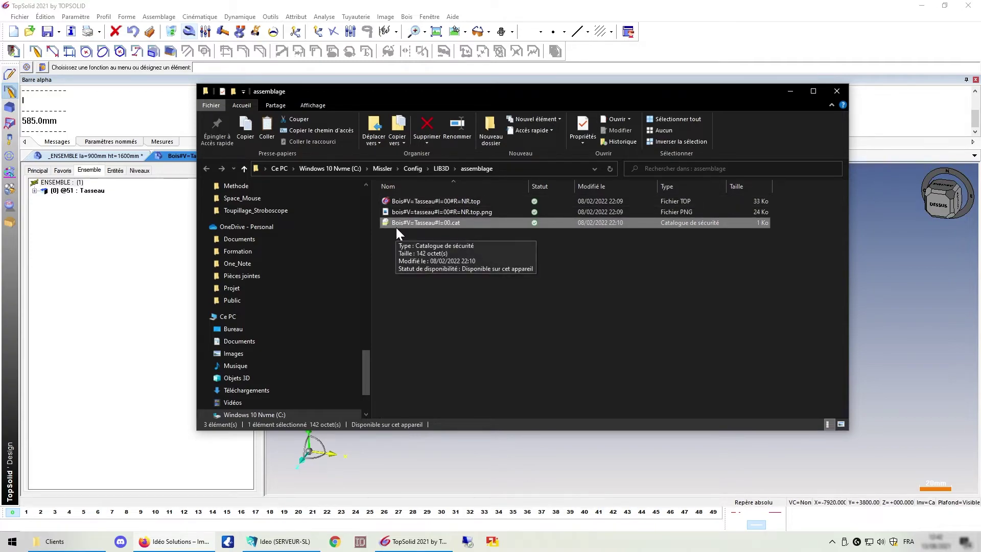
right_click(437, 227)
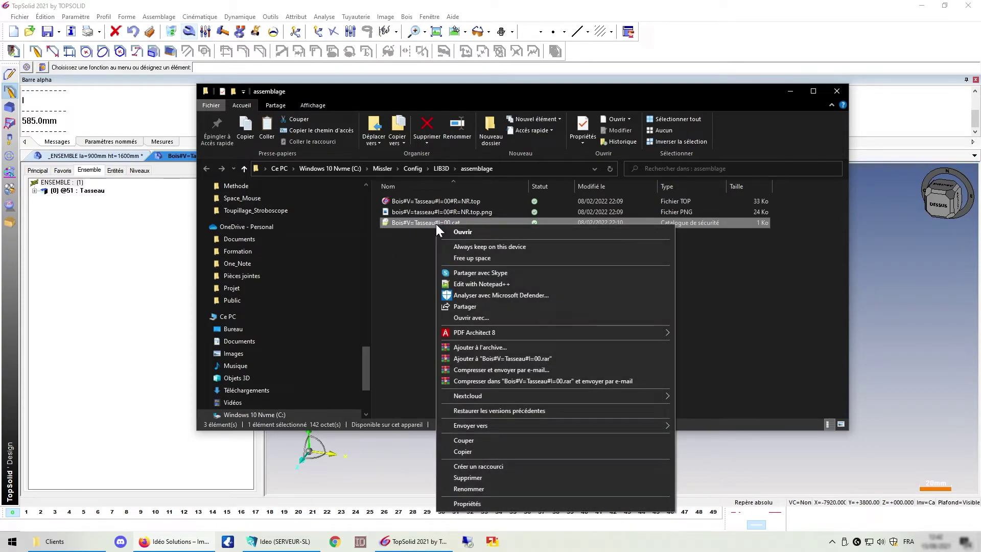
left_click(509, 287)
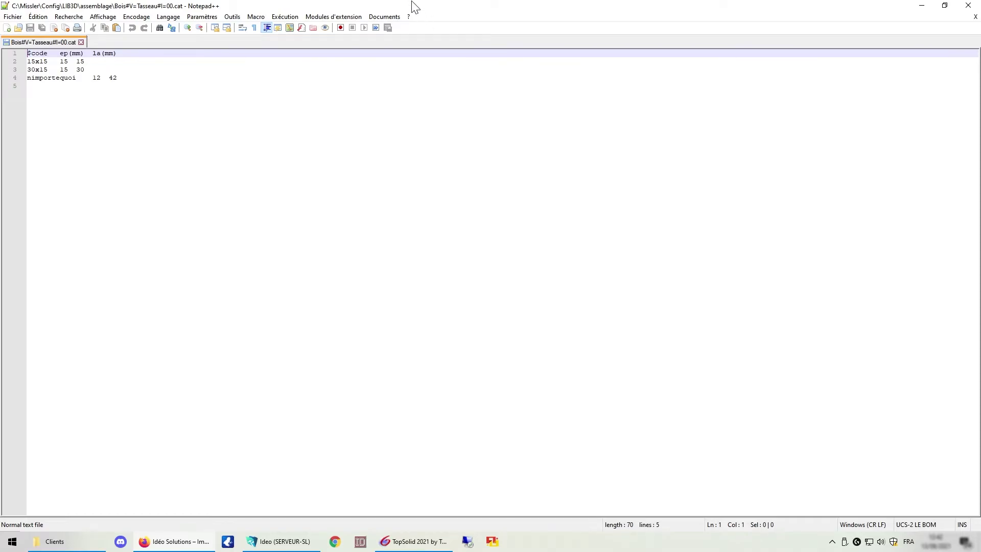
left_click_drag(412, 7, 667, 132)
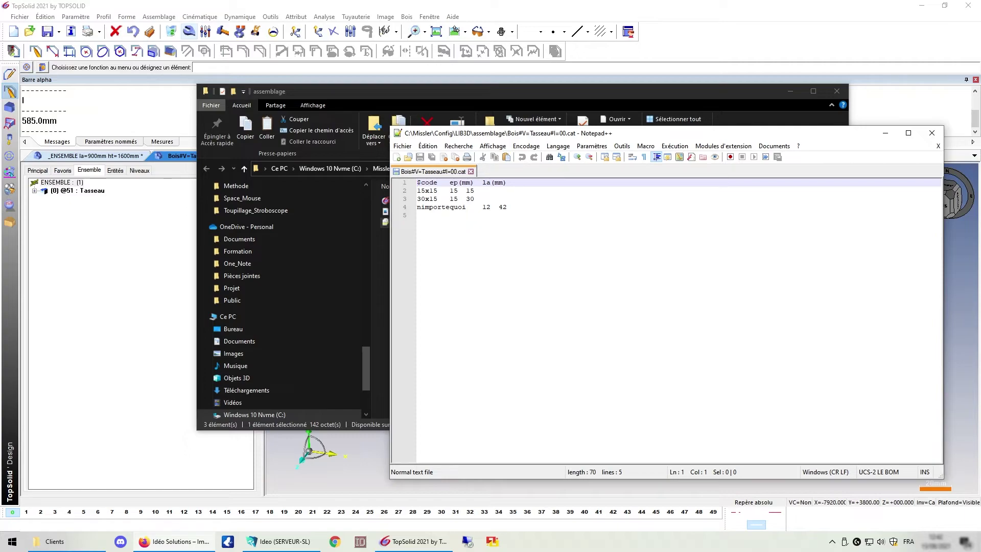
Add a catalogue row below 30x15 with code 45x45, ep 45 and la 45, save the file and close the editor.
left_click(437, 190)
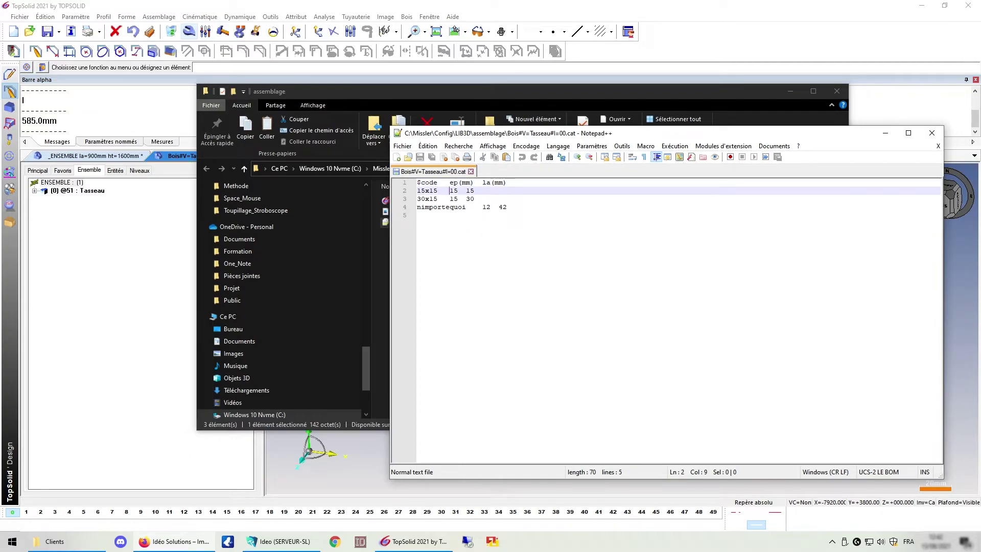
left_click(437, 190)
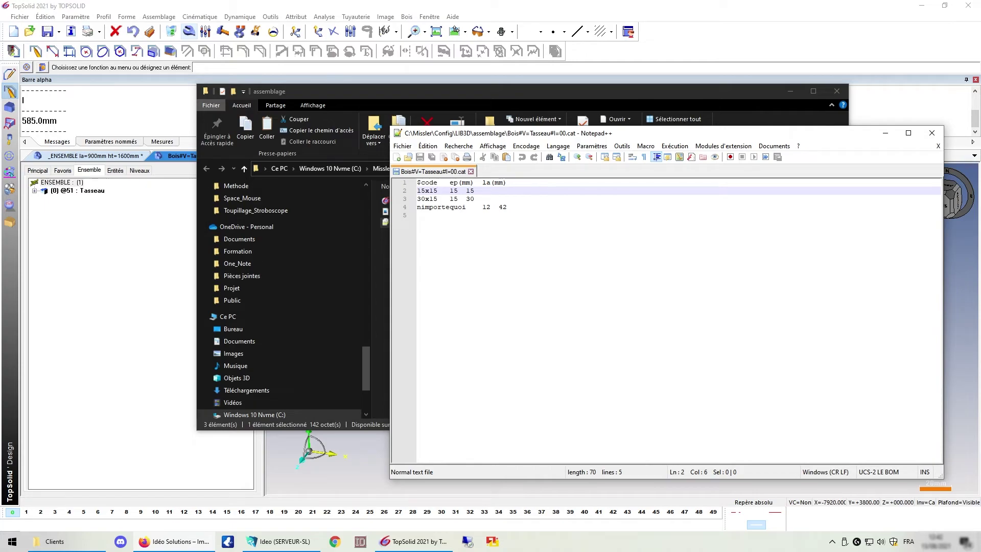
left_click(437, 199)
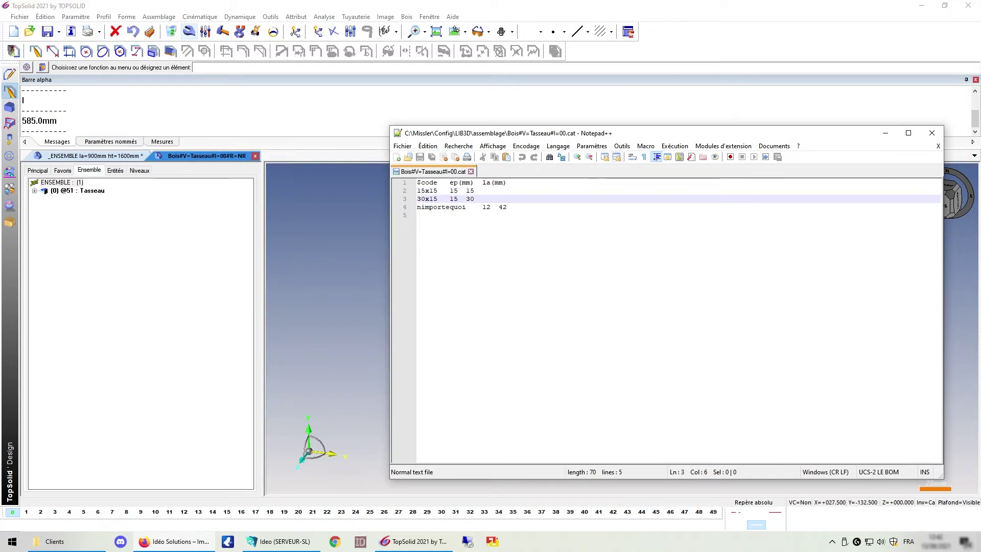
left_click(482, 199)
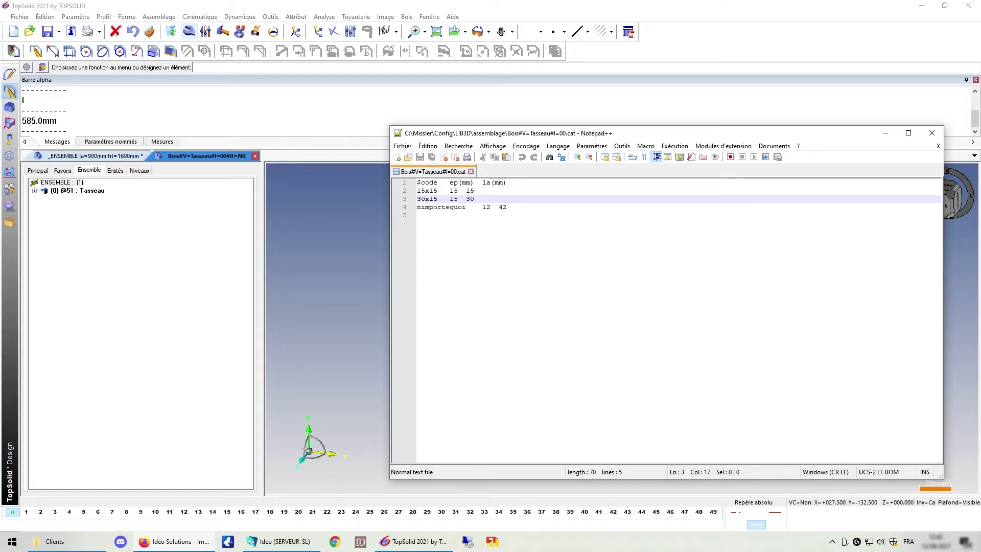
left_click(475, 199)
key("Return")
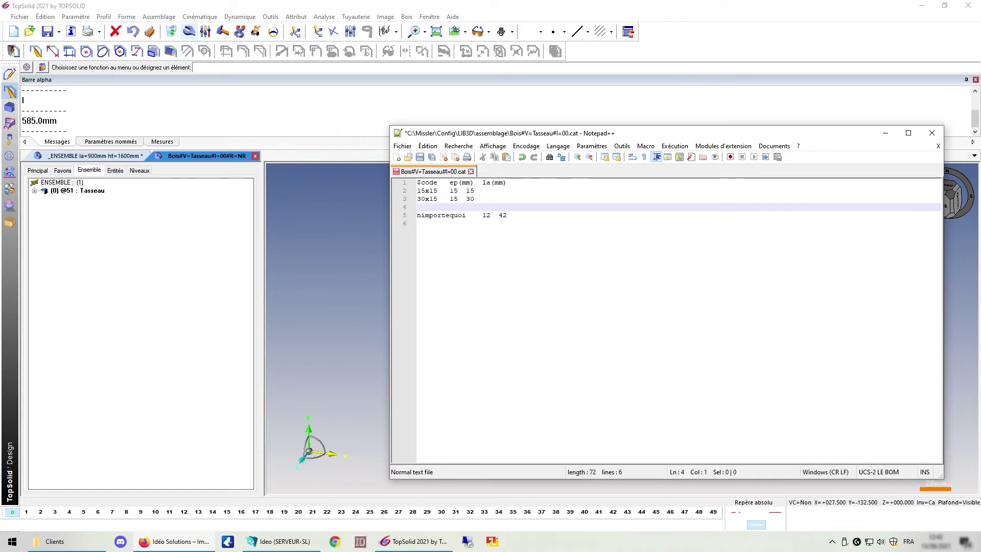
type("45x45   ")
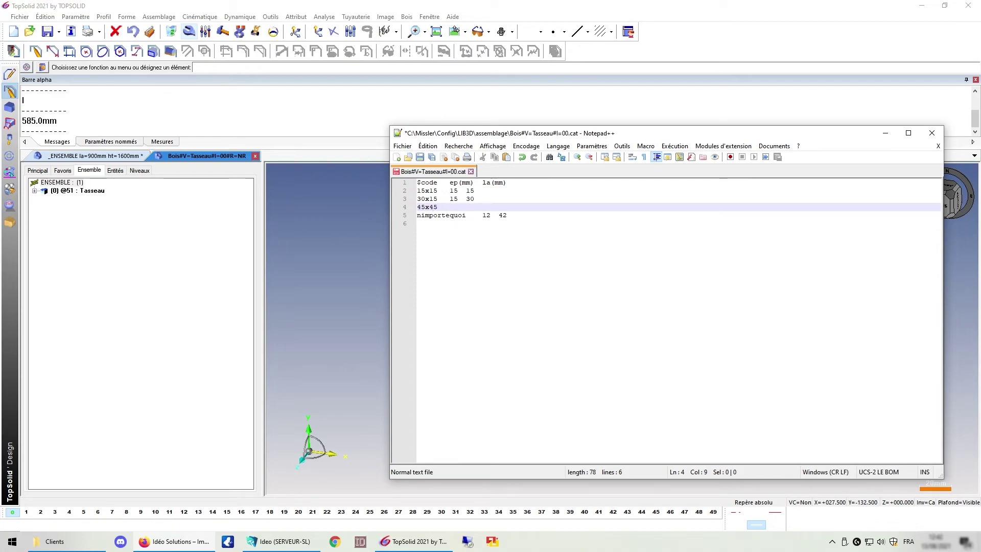
type("45  45")
left_click(419, 158)
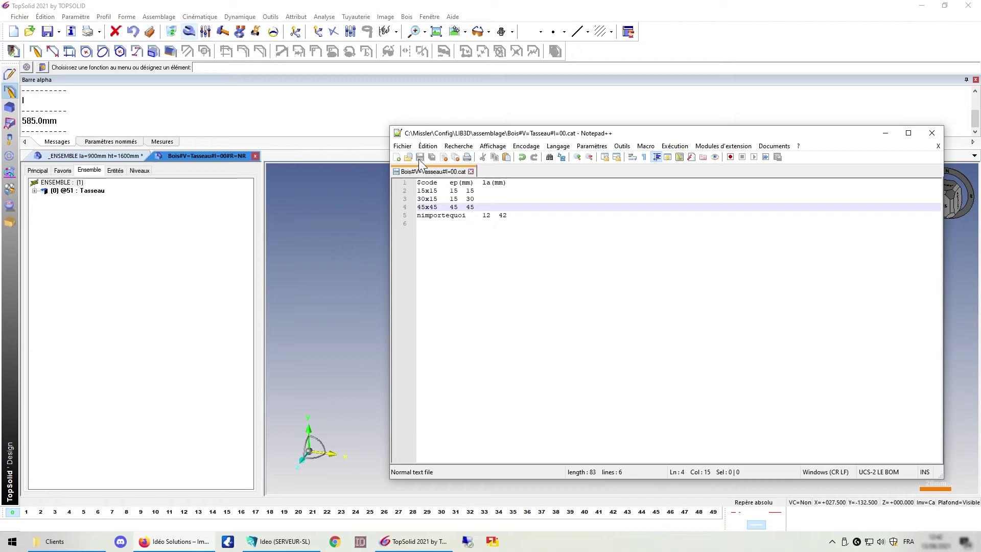
left_click(932, 133)
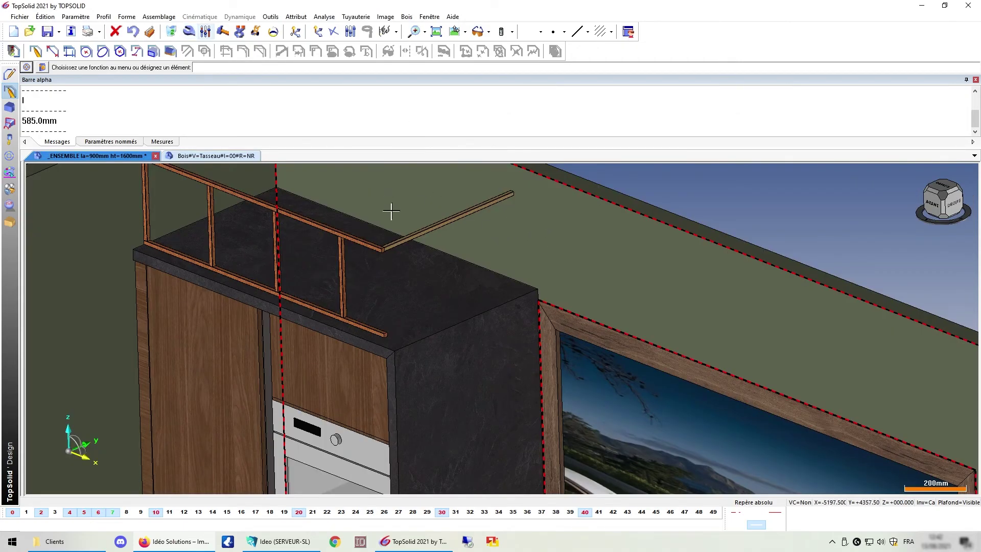
In the kitchen assembly document, reset the standard by updating the component catalogues.
left_click(159, 17)
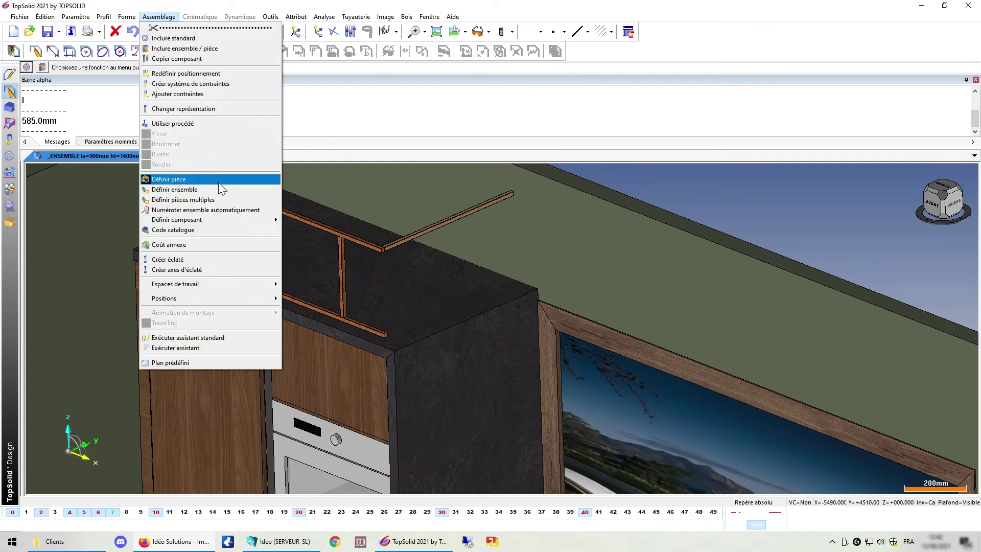
mouse_move(240, 219)
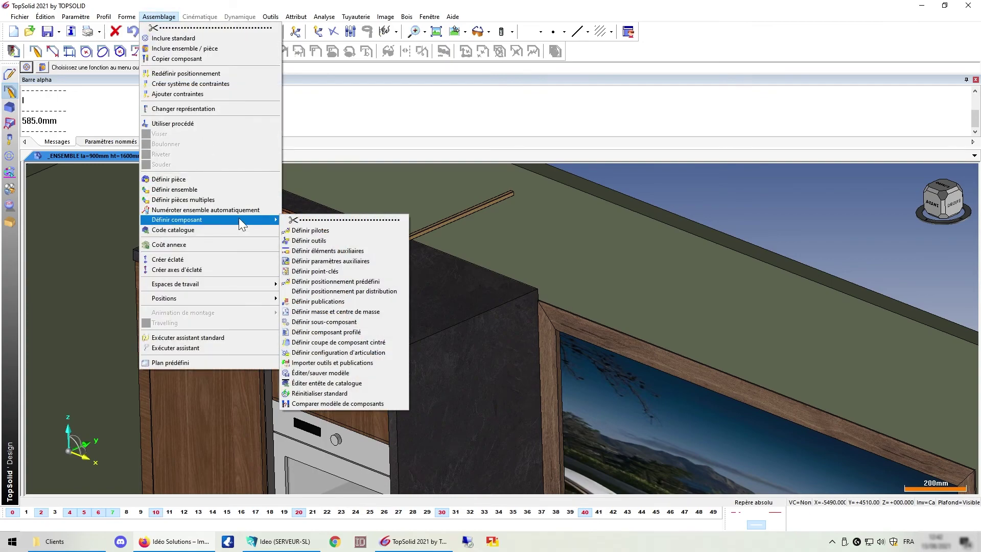
left_click(346, 394)
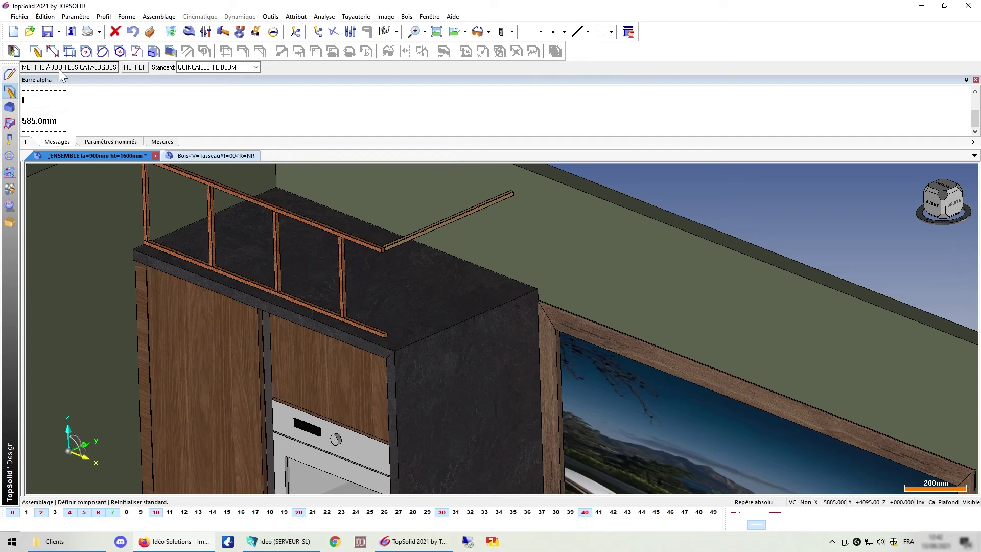
left_click(87, 66)
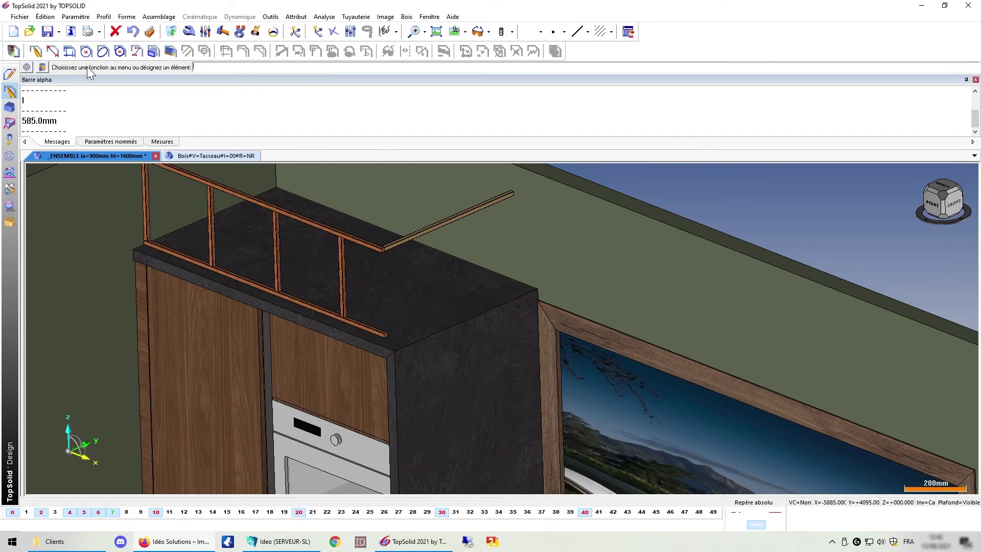
Start modifying the placed batten in the kitchen assembly and open its catalogue code choices.
left_click(188, 33)
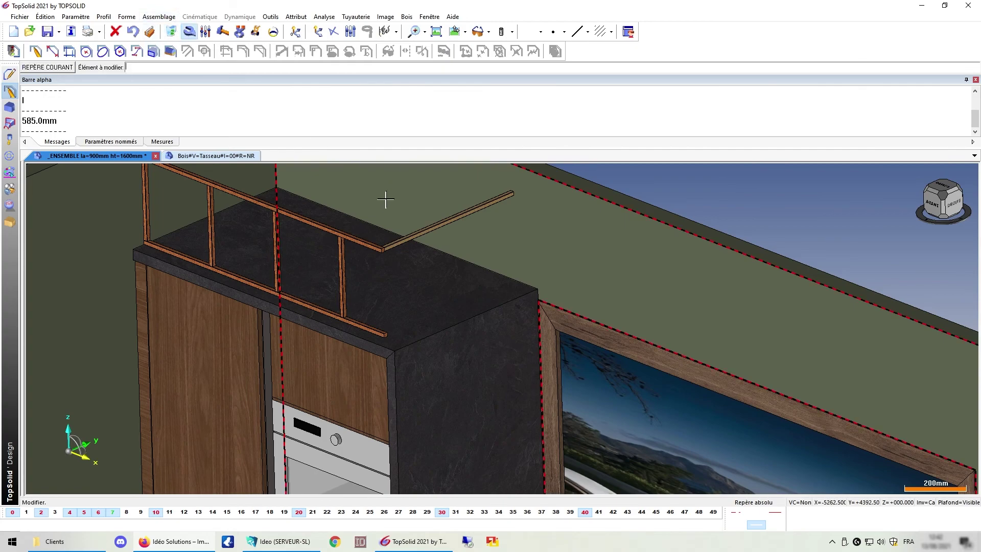
left_click(396, 243)
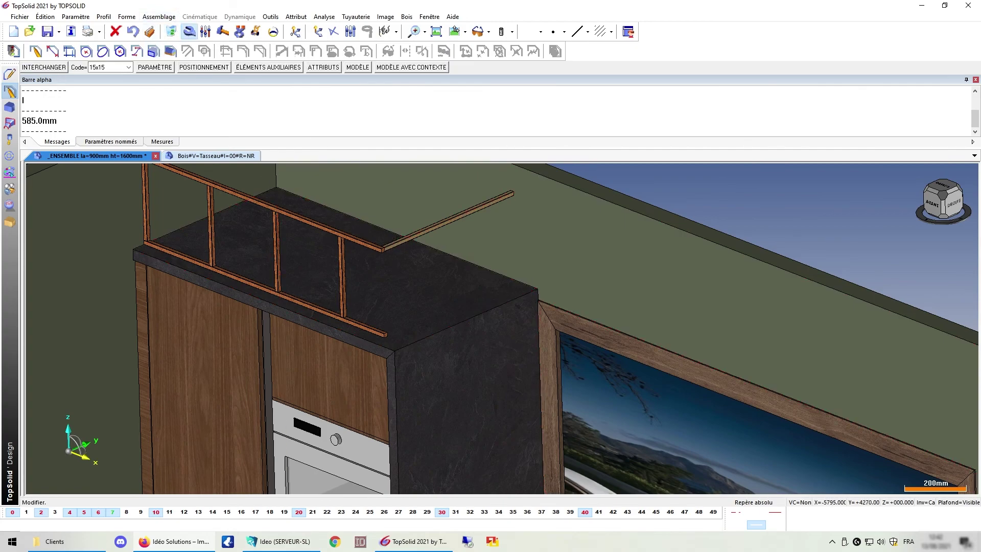
left_click(128, 67)
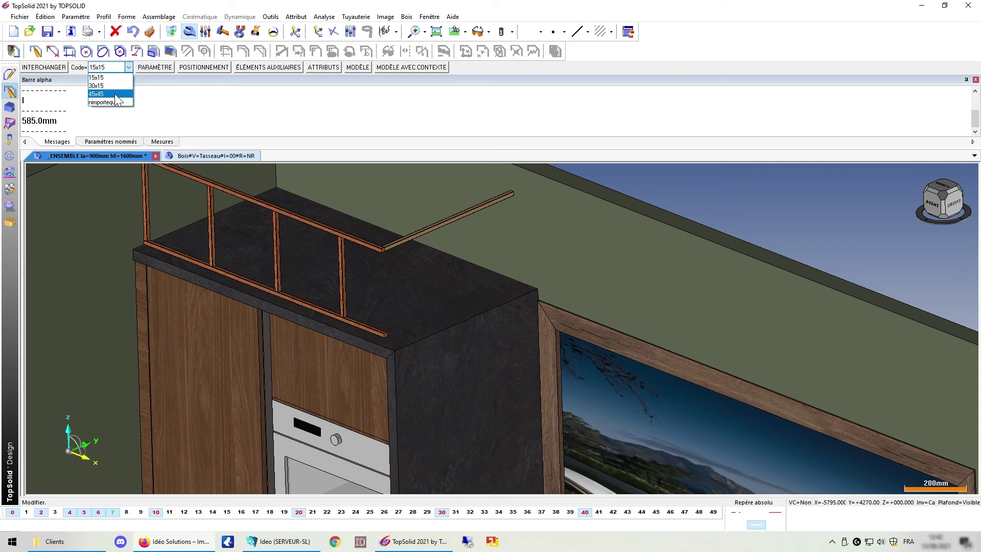